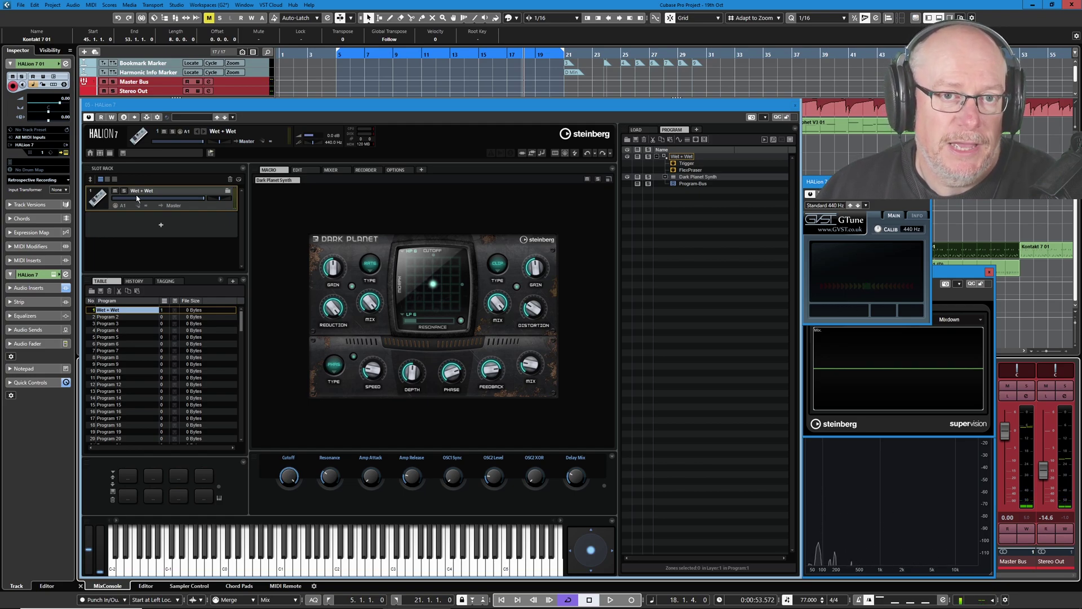
# Use Expand All on Wet + Wet to show its Dark Planet layers, buses and effects.
pyautogui.rightClick(679, 158)
pyautogui.click(716, 169)
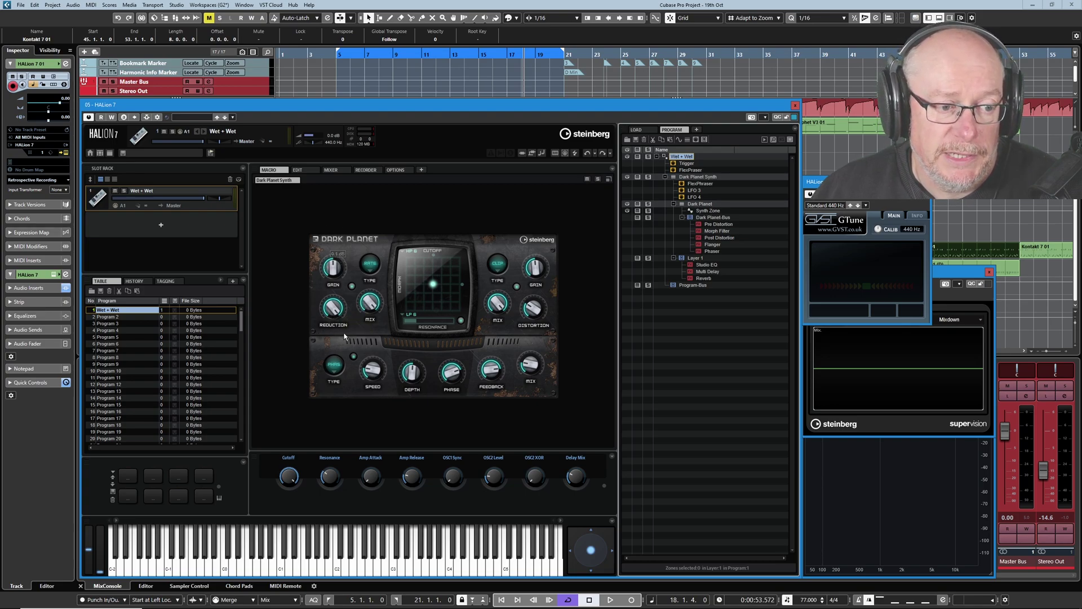
# Set the first Dark Planet distortion type to Tube and select the Pre Distortion insert.
pyautogui.click(373, 271)
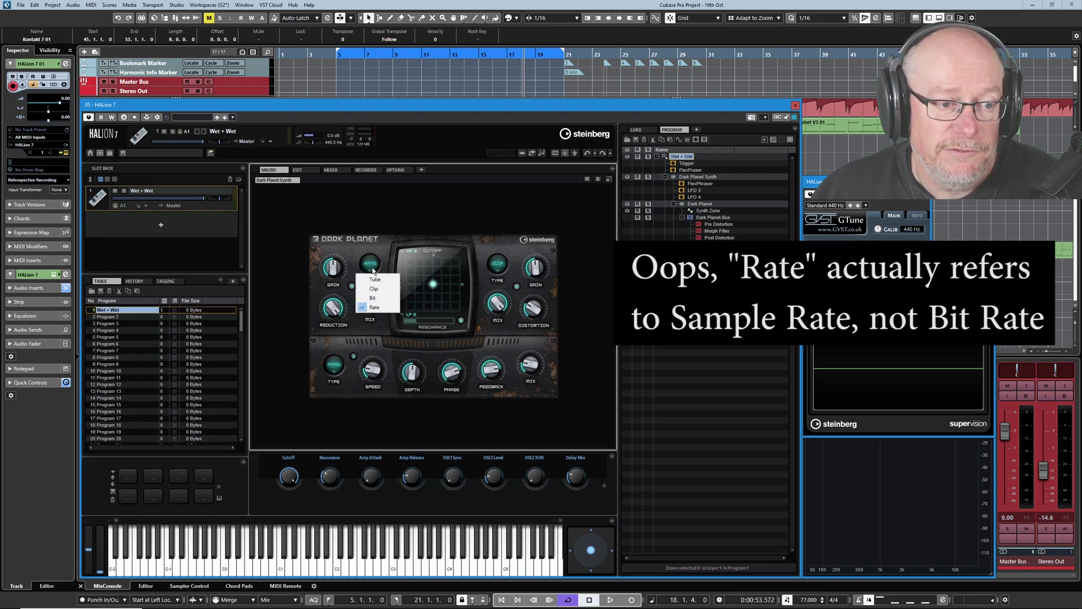
pyautogui.click(374, 279)
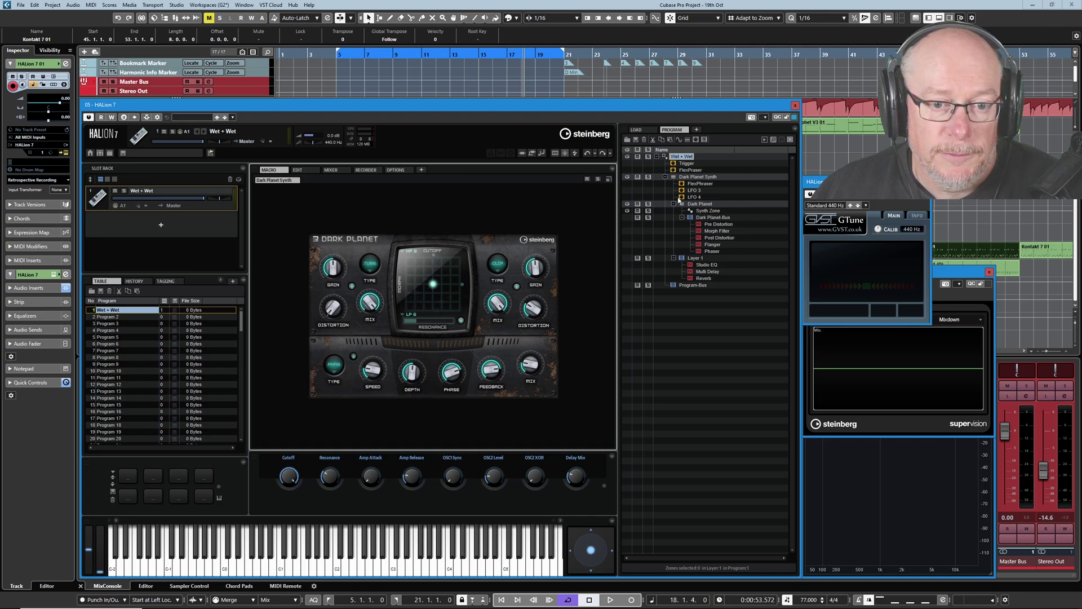
pyautogui.click(717, 224)
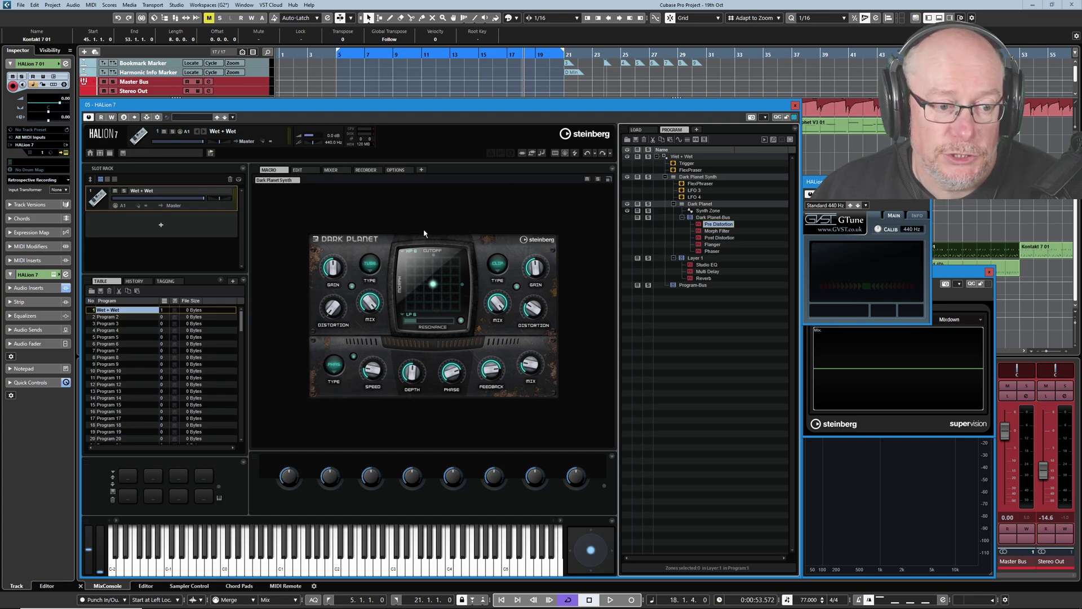
# Change the modulation effect from Phaser to Flanger and select the Flanger insert.
pyautogui.moveTo(456, 387)
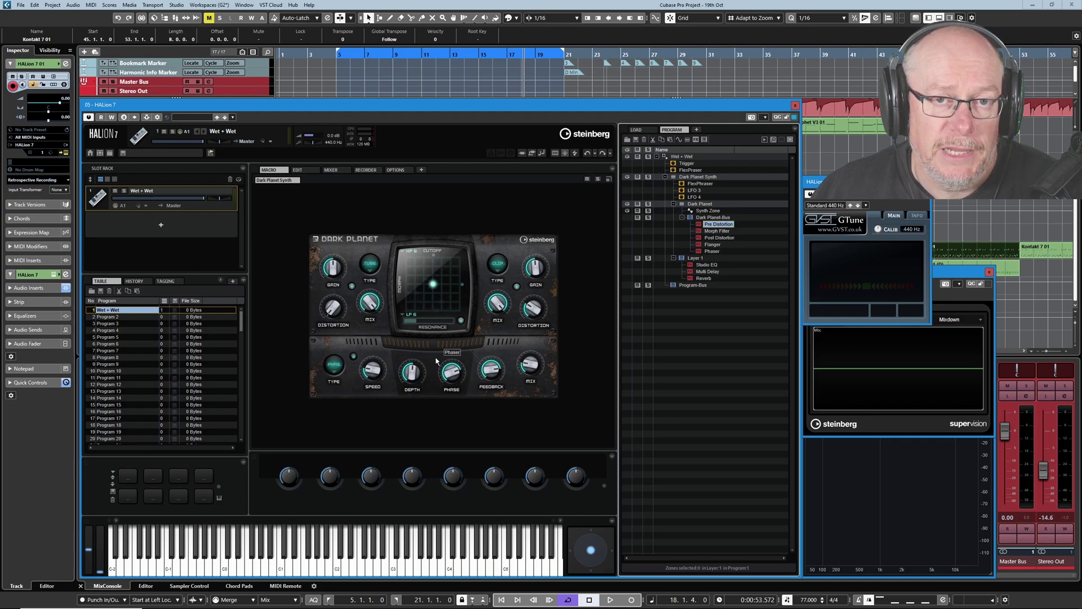
pyautogui.moveTo(358, 264)
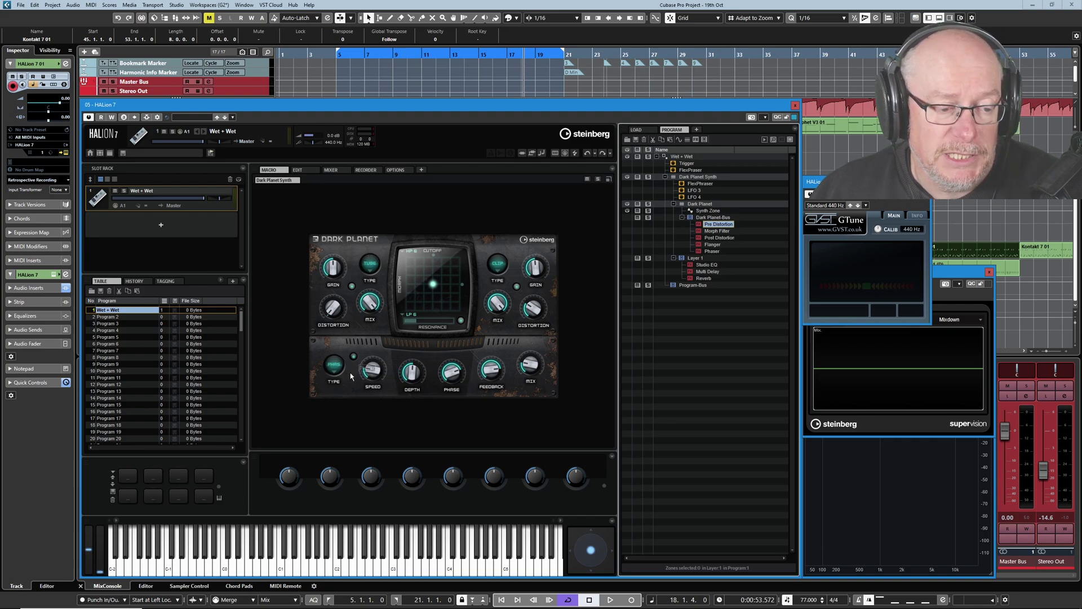
pyautogui.moveTo(339, 368)
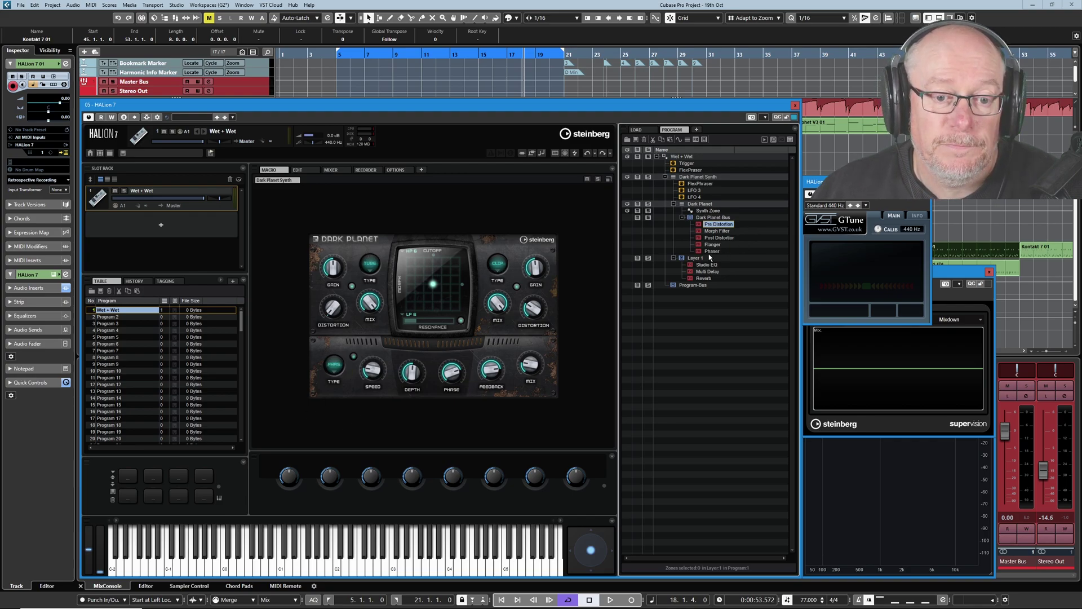
pyautogui.click(711, 250)
pyautogui.click(336, 370)
pyautogui.click(340, 380)
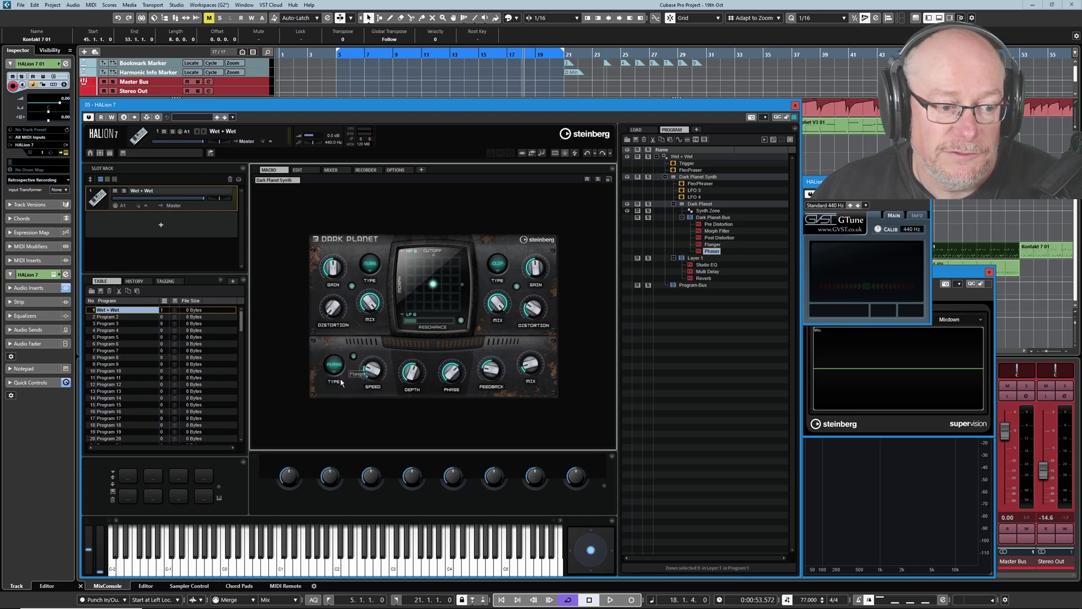
pyautogui.click(713, 244)
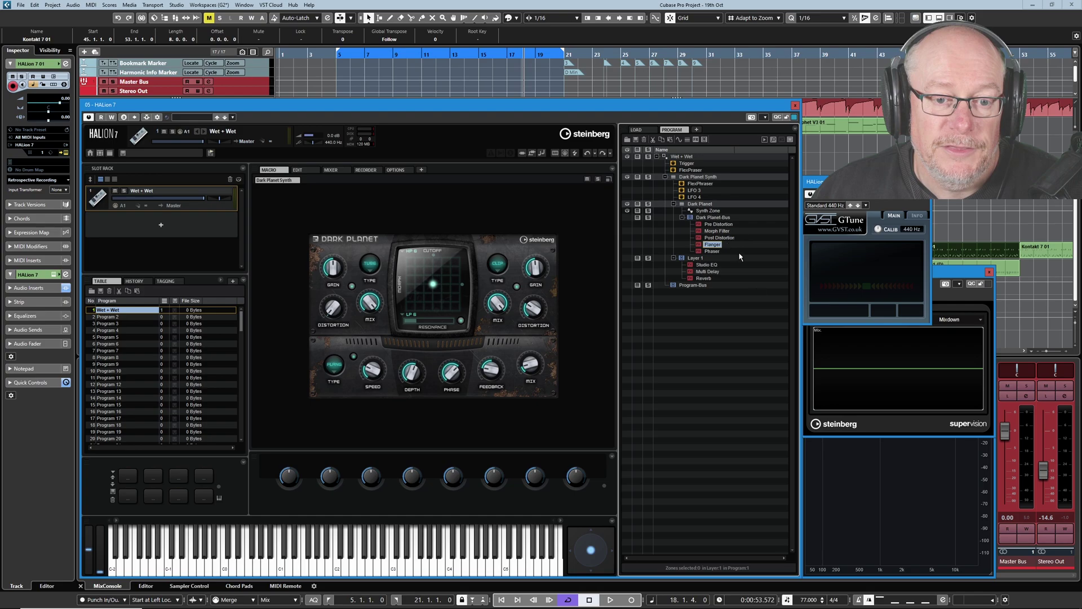
# Switch off all insert effects and audition the dry sound while moving the XY pad point.
pyautogui.click(521, 154)
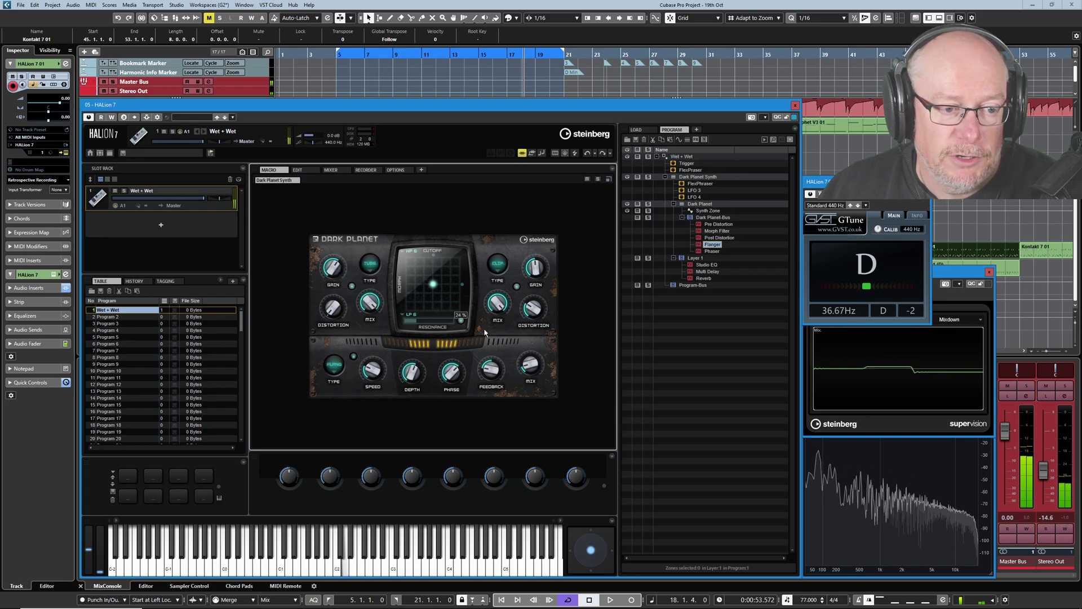
pyautogui.moveTo(500, 317)
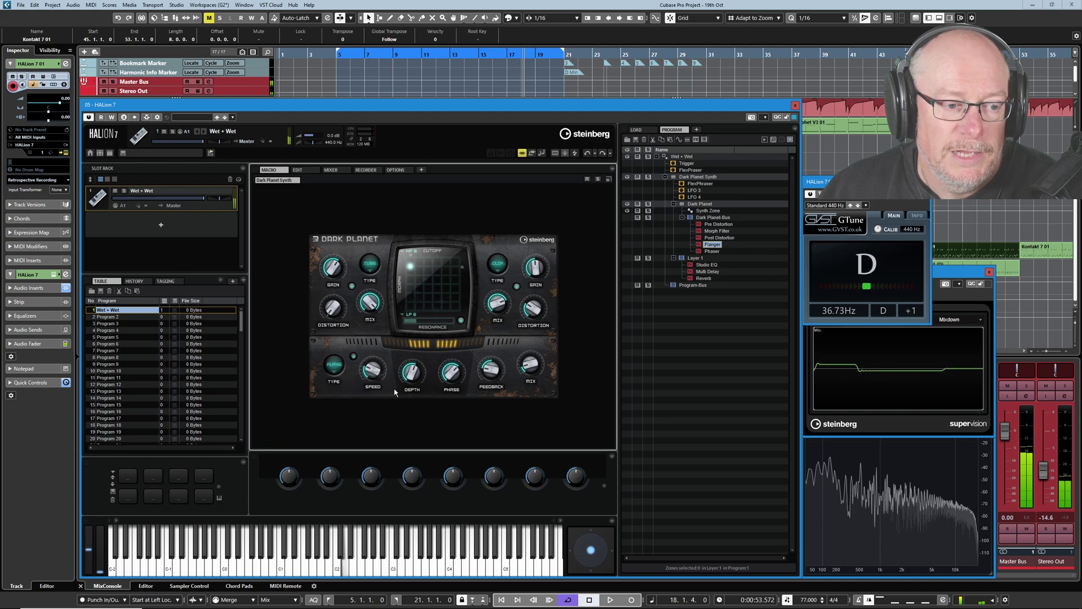
pyautogui.moveTo(371, 367)
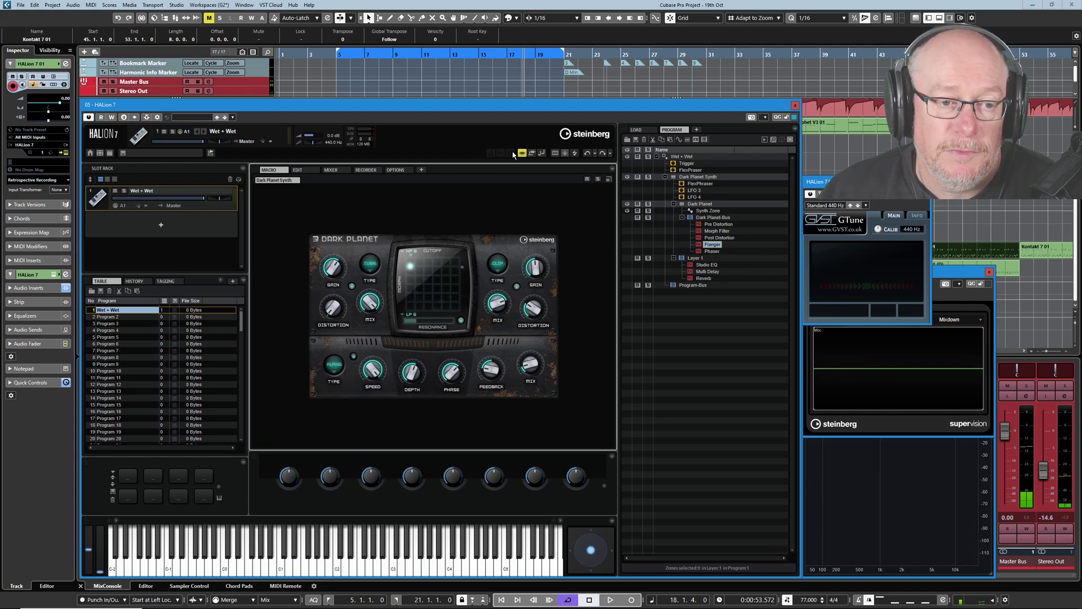
pyautogui.moveTo(422, 301); pyautogui.dragTo(435, 283)
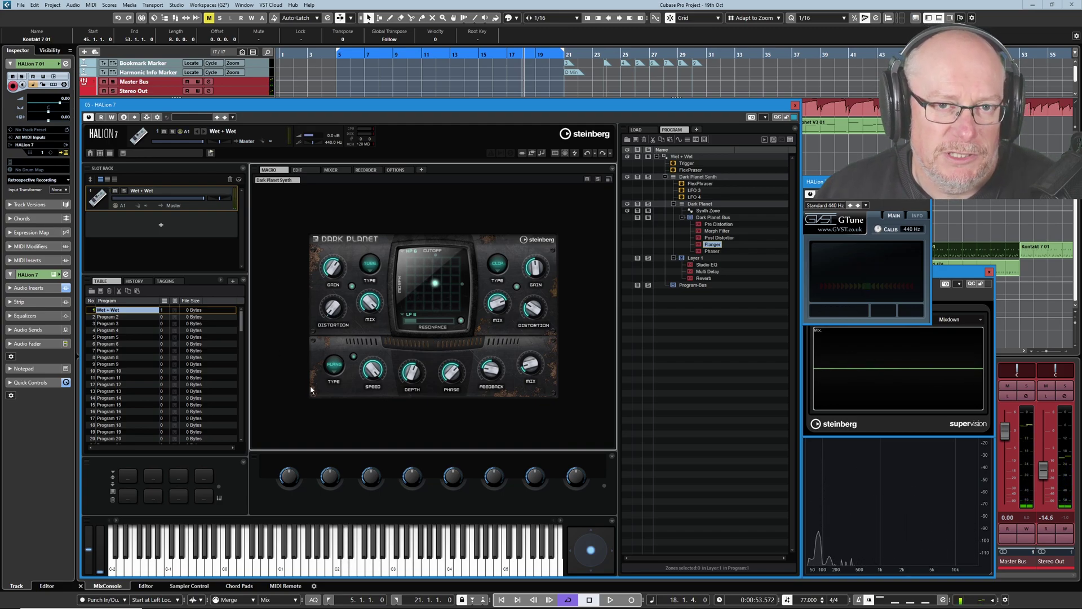
# Reload Wet + Wet from the Load library and expand all levels of its program tree.
pyautogui.click(635, 134)
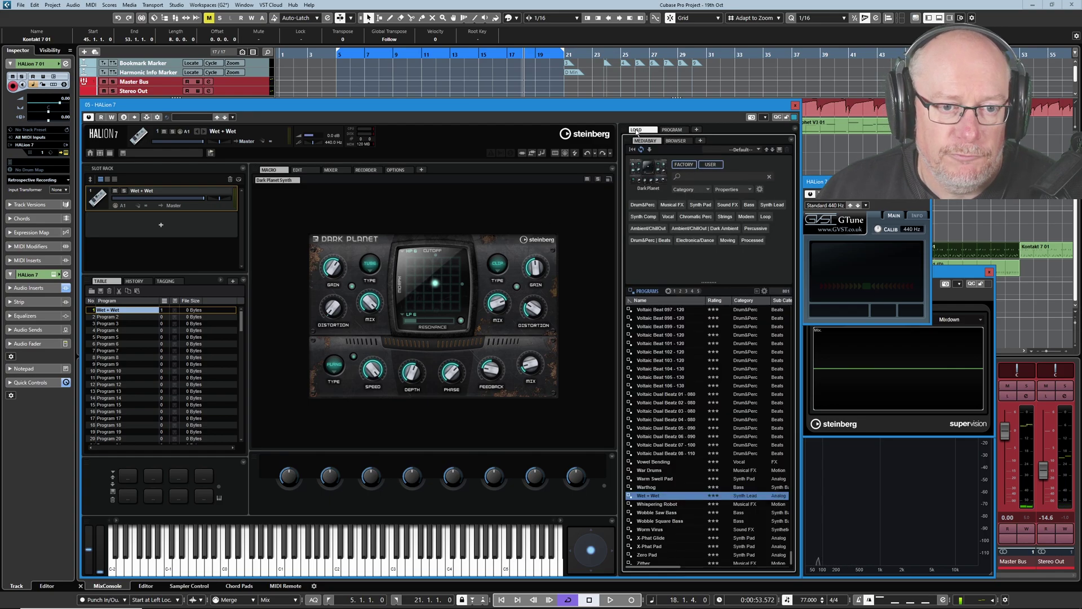
pyautogui.doubleClick(655, 496)
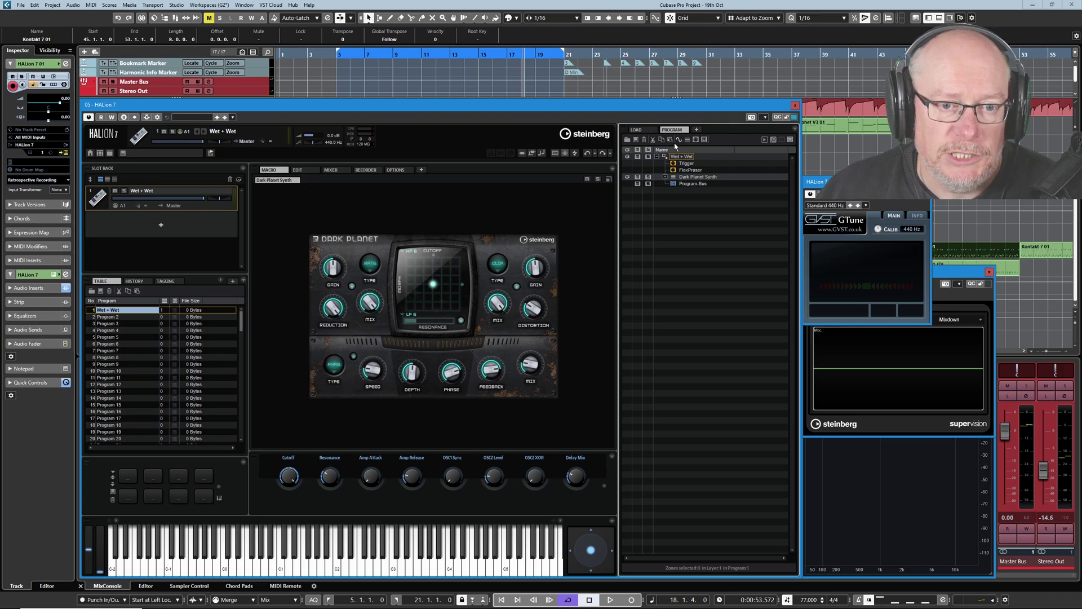
pyautogui.rightClick(680, 156)
pyautogui.click(711, 165)
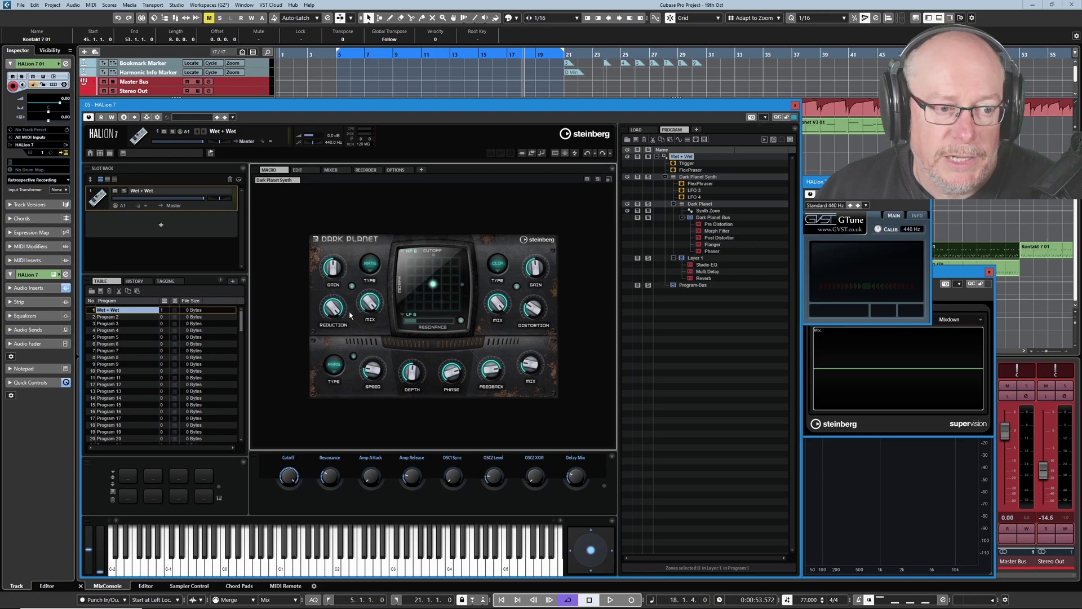
# Toggle the first distortion off and on, try Bit and Clip, then settle on Tube.
pyautogui.click(352, 287)
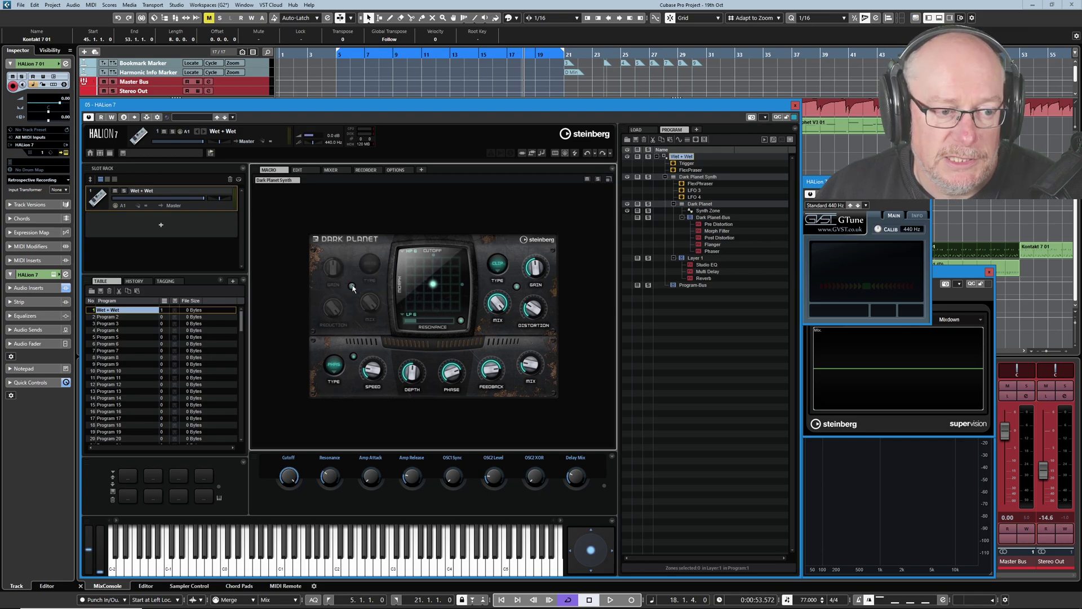
pyautogui.click(352, 287)
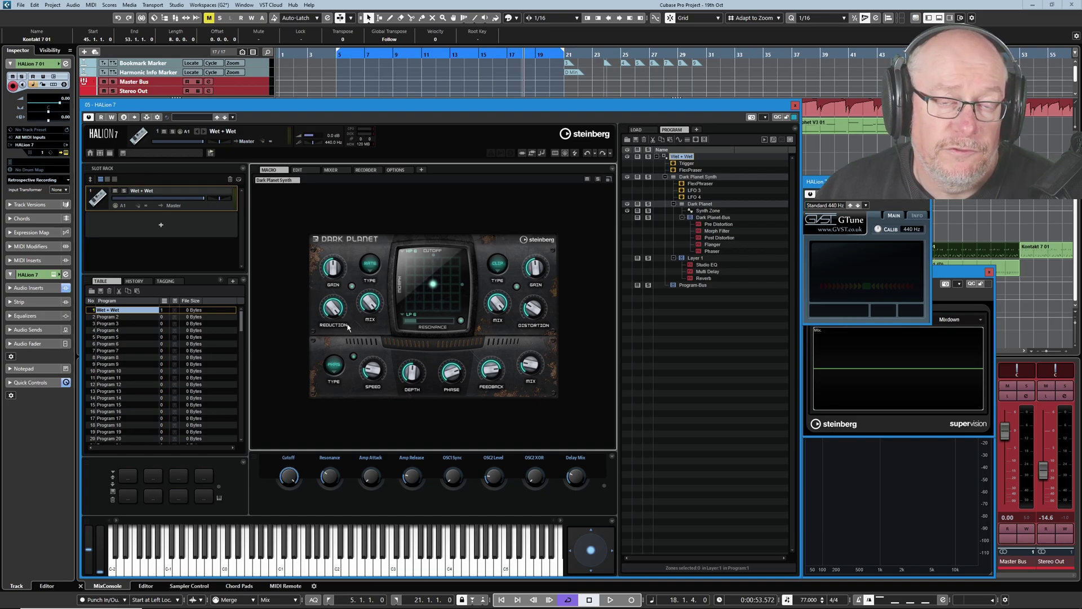
pyautogui.click(375, 262)
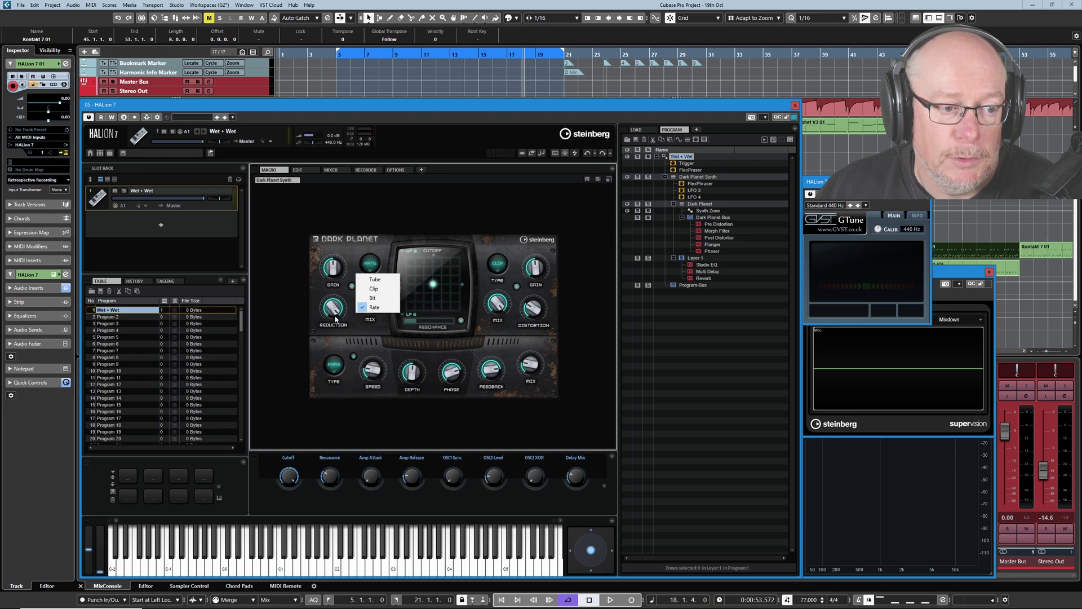
pyautogui.click(372, 298)
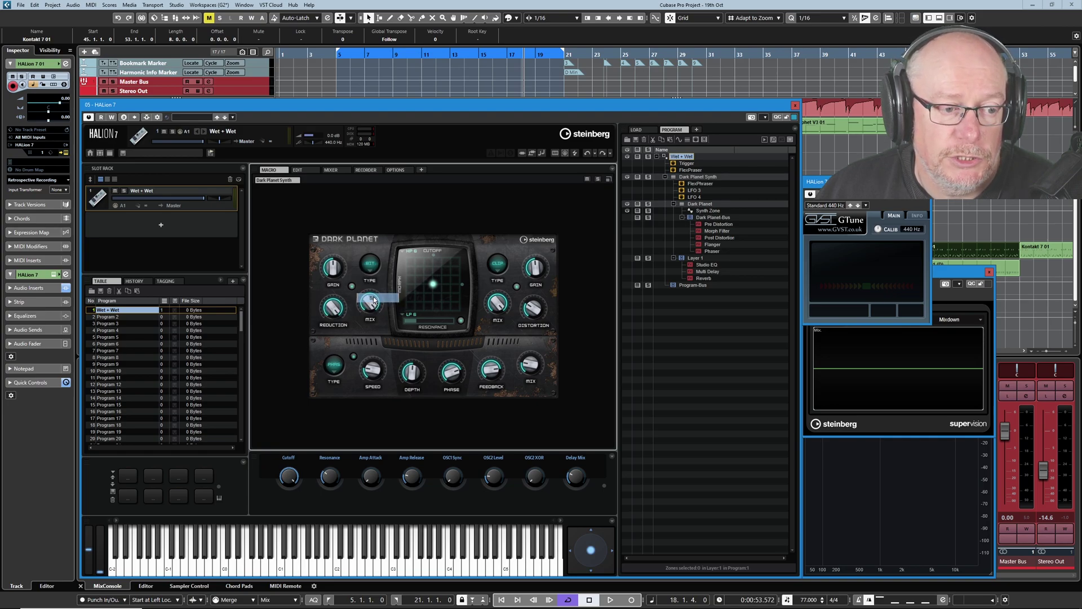
pyautogui.click(370, 263)
pyautogui.click(373, 288)
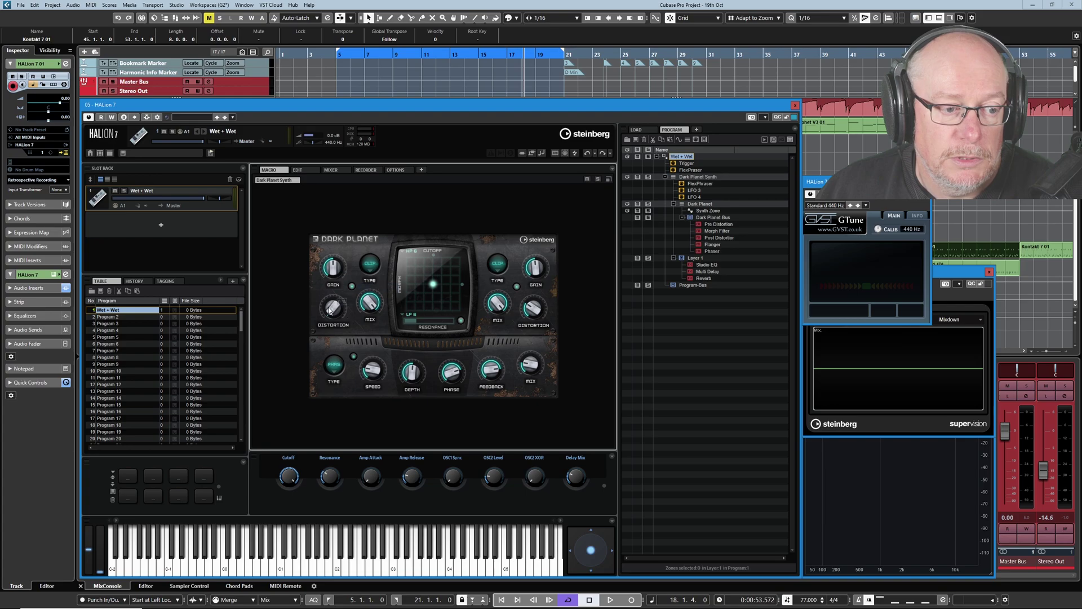
pyautogui.click(370, 265)
pyautogui.click(372, 279)
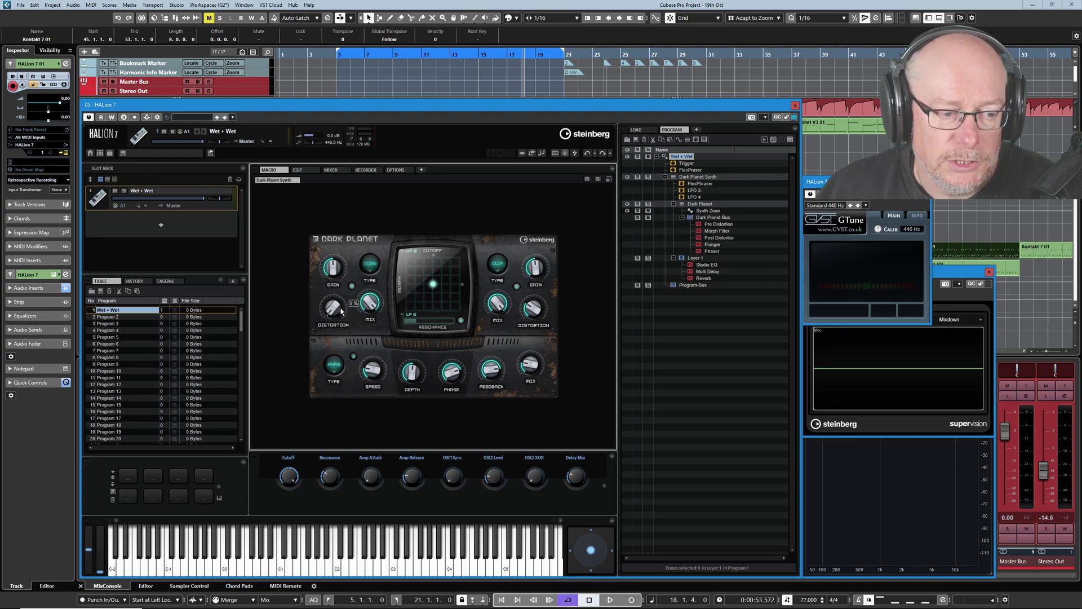
# Adjust the Tube distortion knobs: amount 65%, gain about -7.7 dB, mix down to 0%.
pyautogui.moveTo(371, 305)
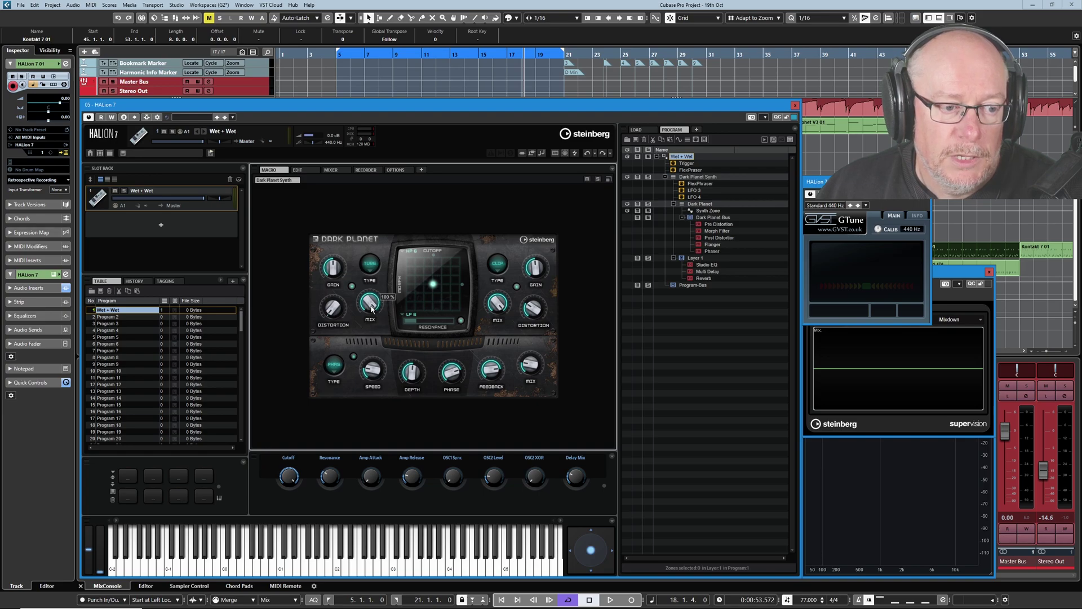
pyautogui.moveTo(371, 311); pyautogui.dragTo(368, 346)
pyautogui.moveTo(329, 306)
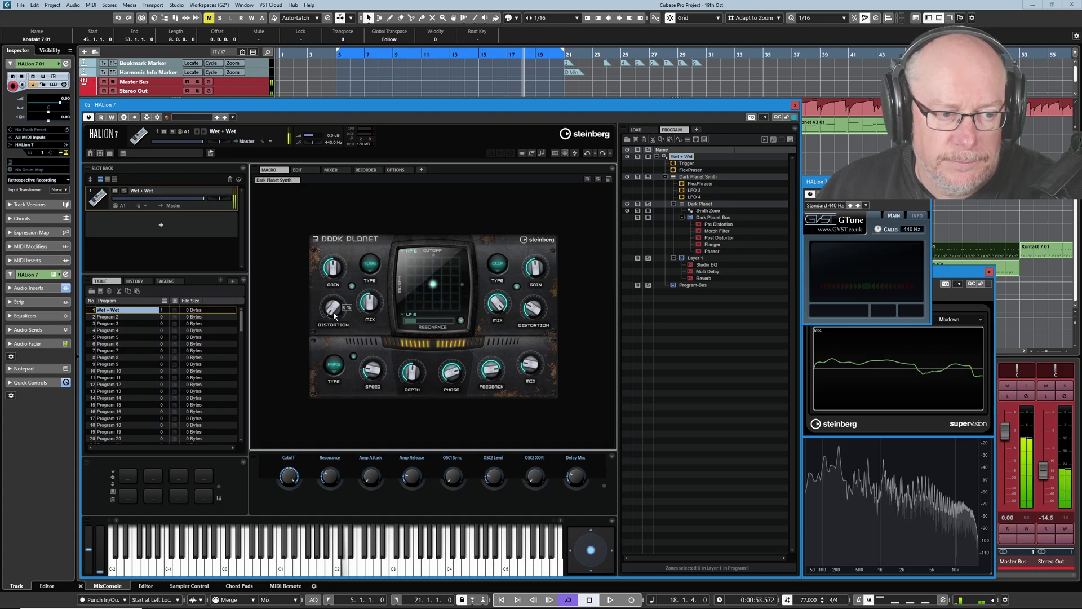
pyautogui.scroll(3, 331, 306)
pyautogui.moveTo(332, 305); pyautogui.dragTo(333, 265)
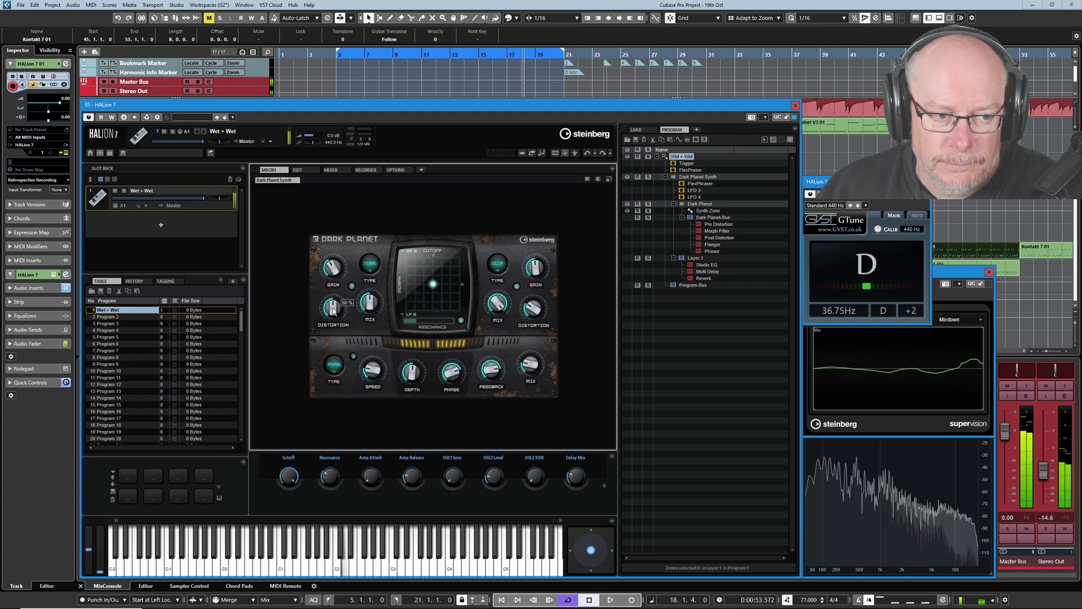
pyautogui.scroll(5, 339, 303)
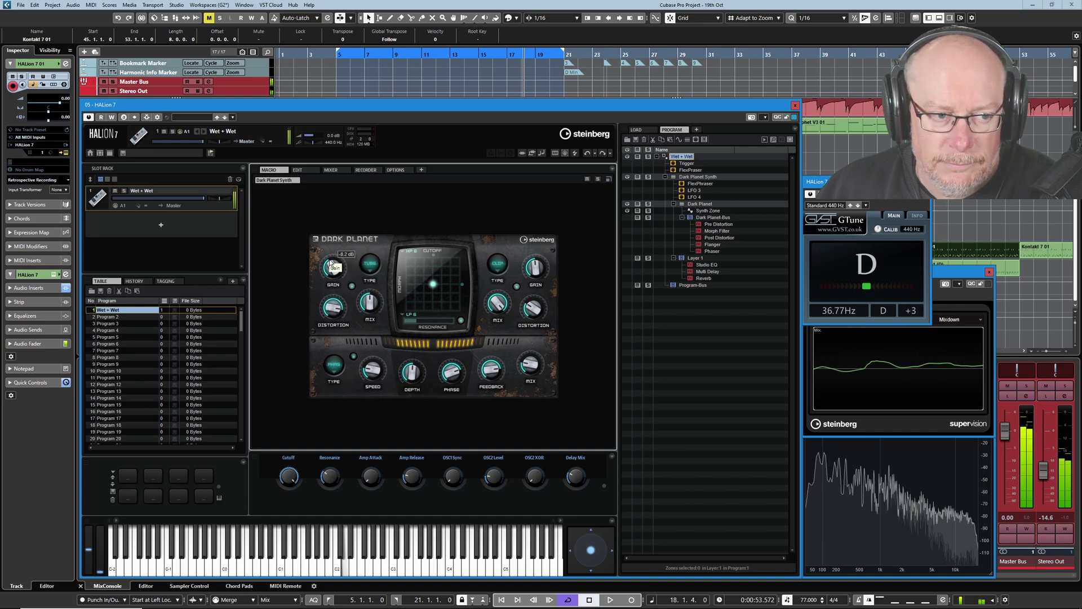
pyautogui.scroll(-3, 333, 270)
pyautogui.scroll(3, 370, 299)
pyautogui.scroll(-2, 333, 282)
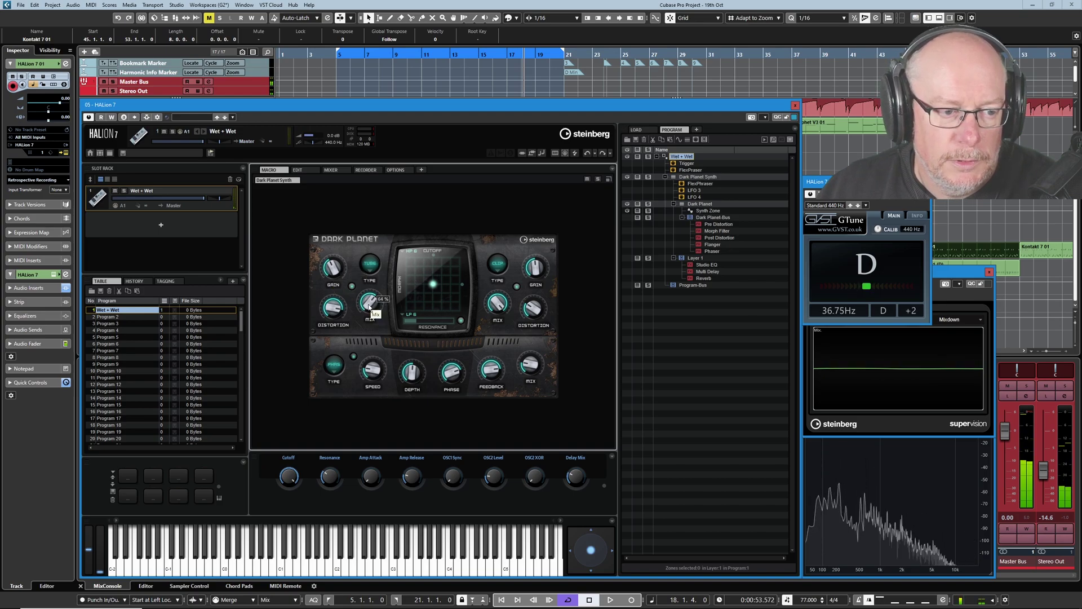
pyautogui.moveTo(372, 312)
pyautogui.moveTo(372, 311); pyautogui.dragTo(381, 314)
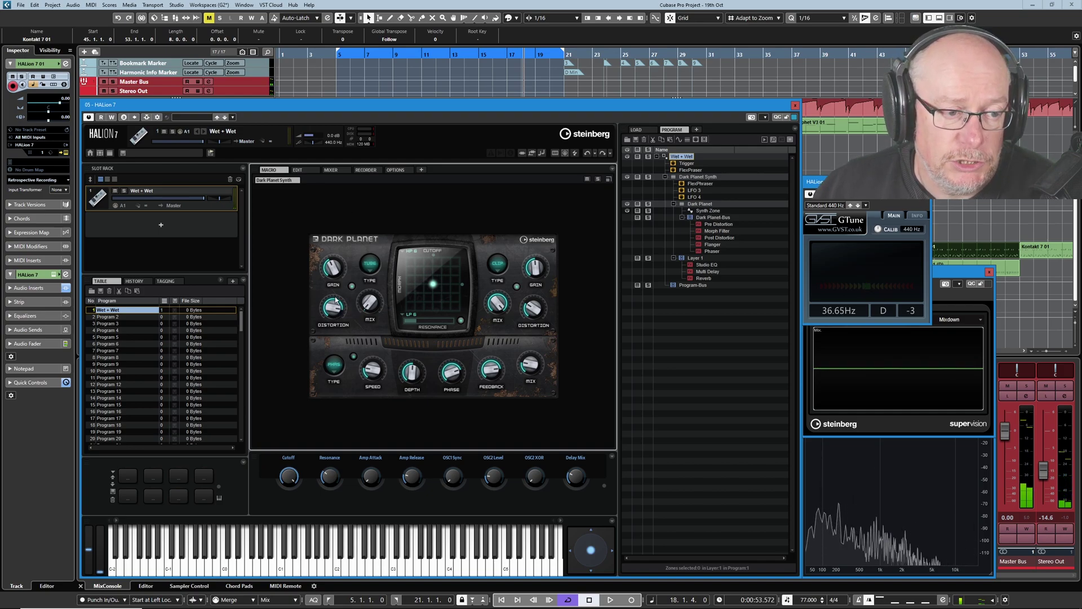
# Switch off the first distortion and try BR24 on filter B, sweeping cutoff between 7771 and 1062 Hz.
pyautogui.click(351, 286)
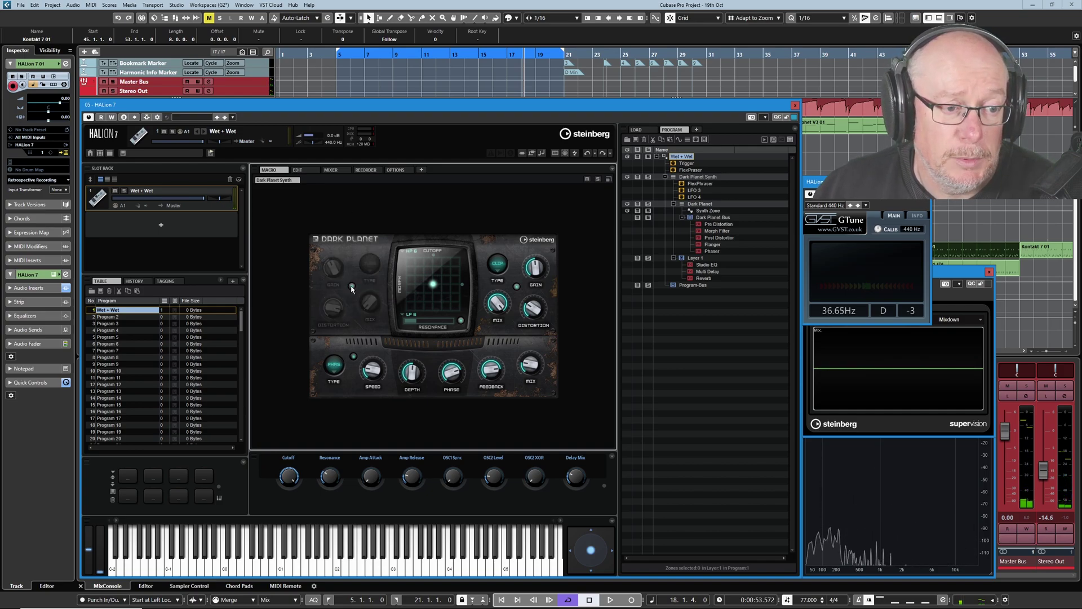
pyautogui.click(404, 255)
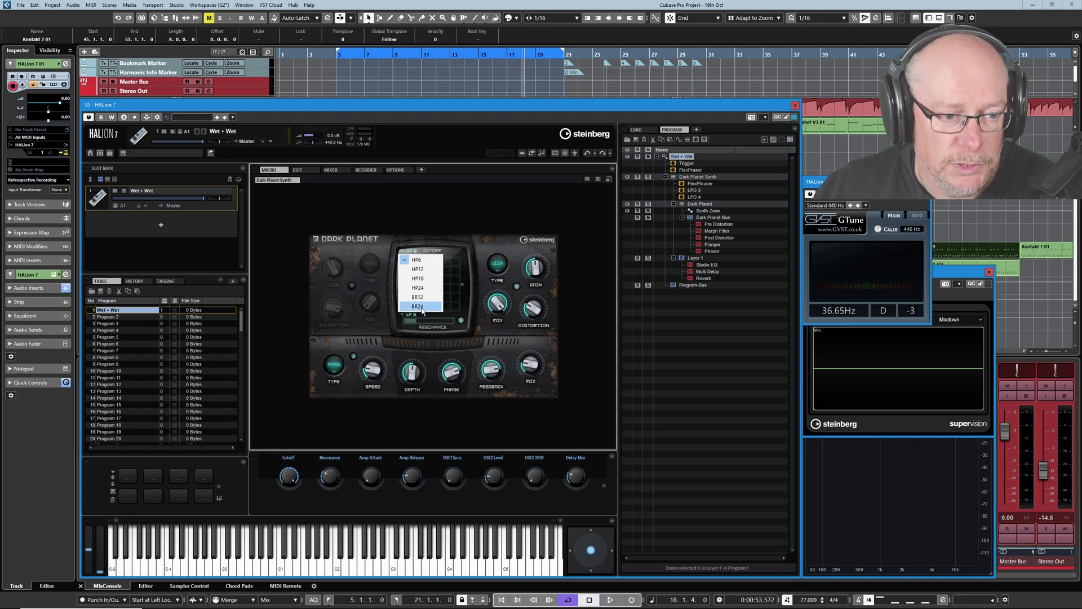
pyautogui.click(417, 307)
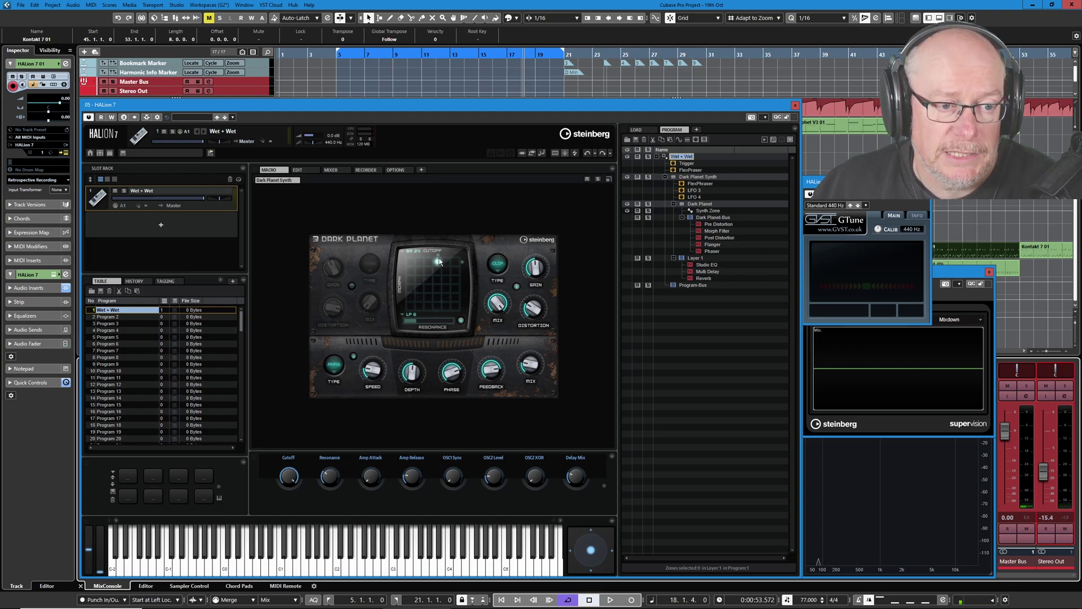
pyautogui.moveTo(441, 265); pyautogui.dragTo(442, 261)
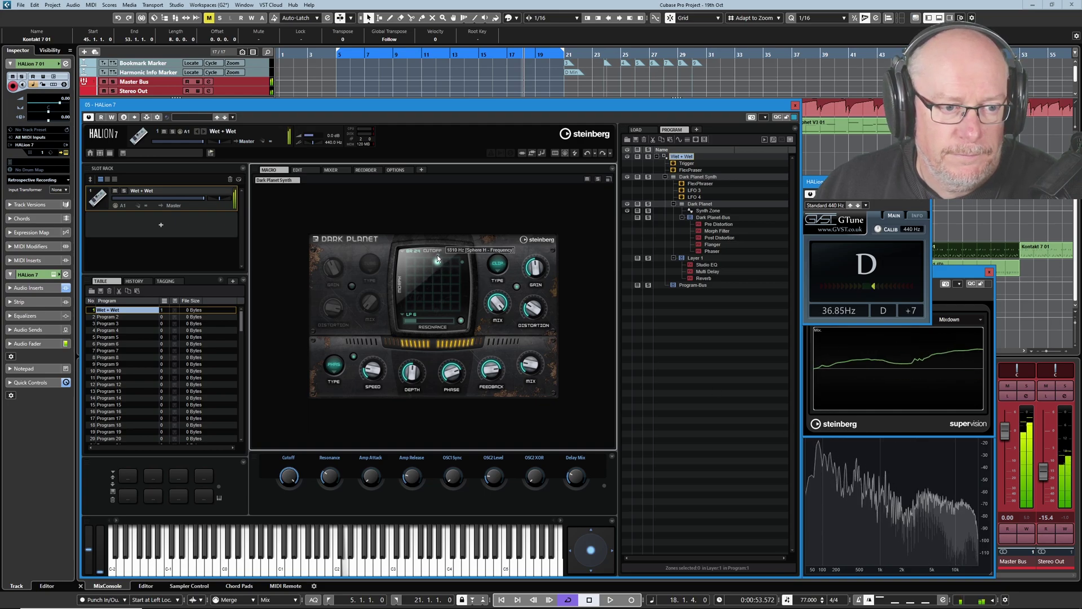
pyautogui.moveTo(443, 260); pyautogui.dragTo(422, 261)
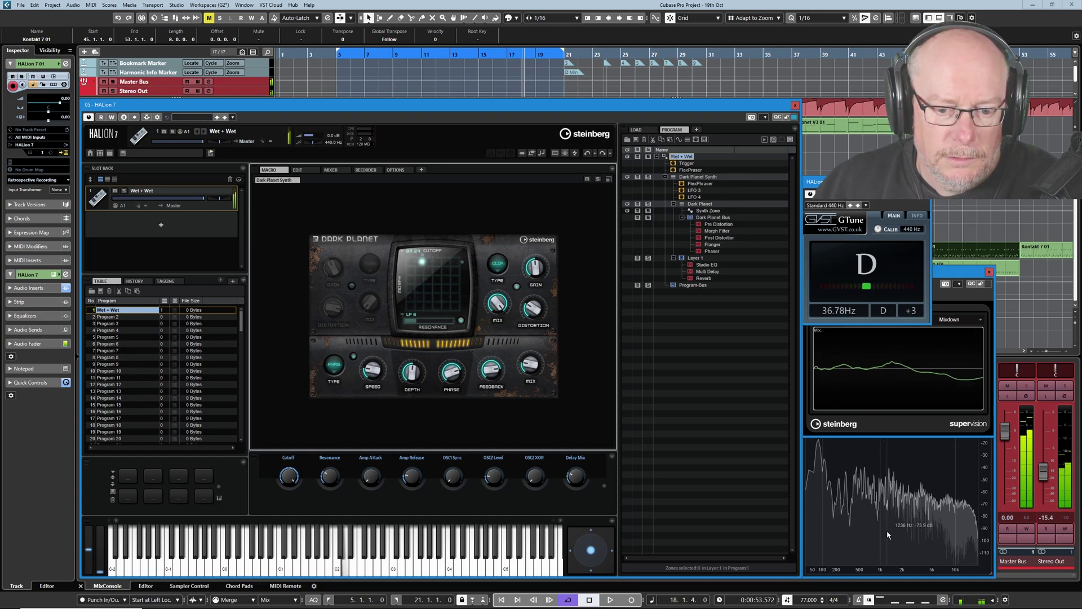
# Bypass the phaser and change filter B to HP24, pulling the cutoff down to 65 Hz.
pyautogui.click(353, 356)
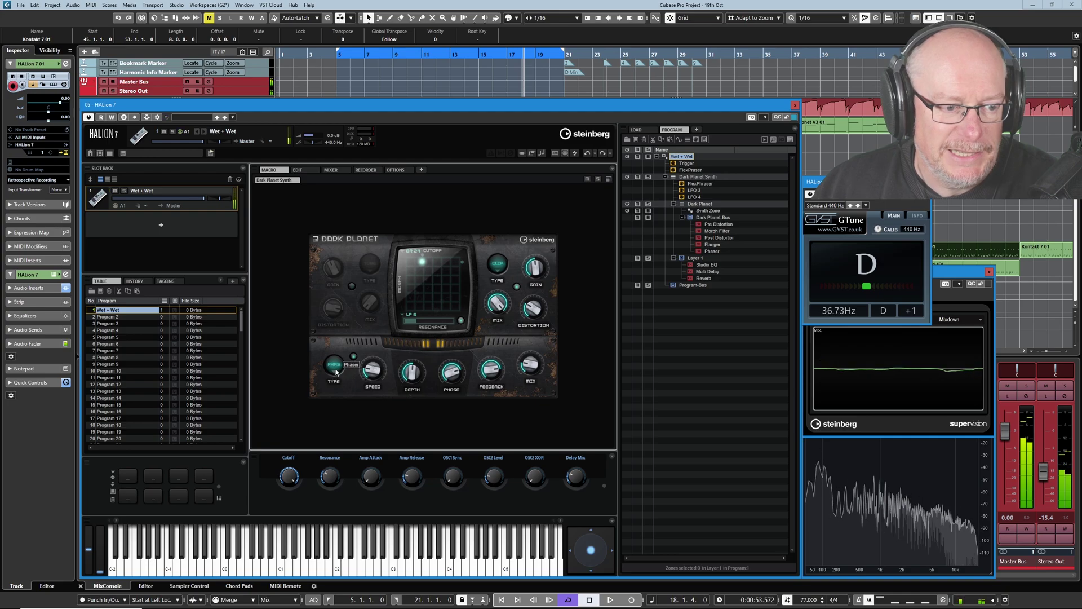
pyautogui.click(353, 357)
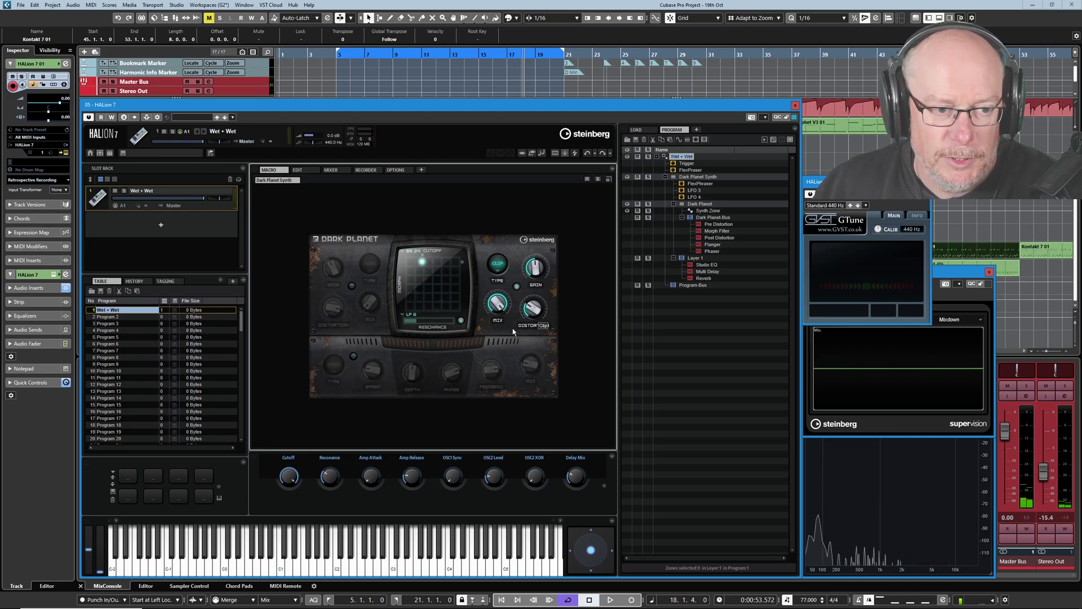
pyautogui.moveTo(424, 254); pyautogui.dragTo(431, 254)
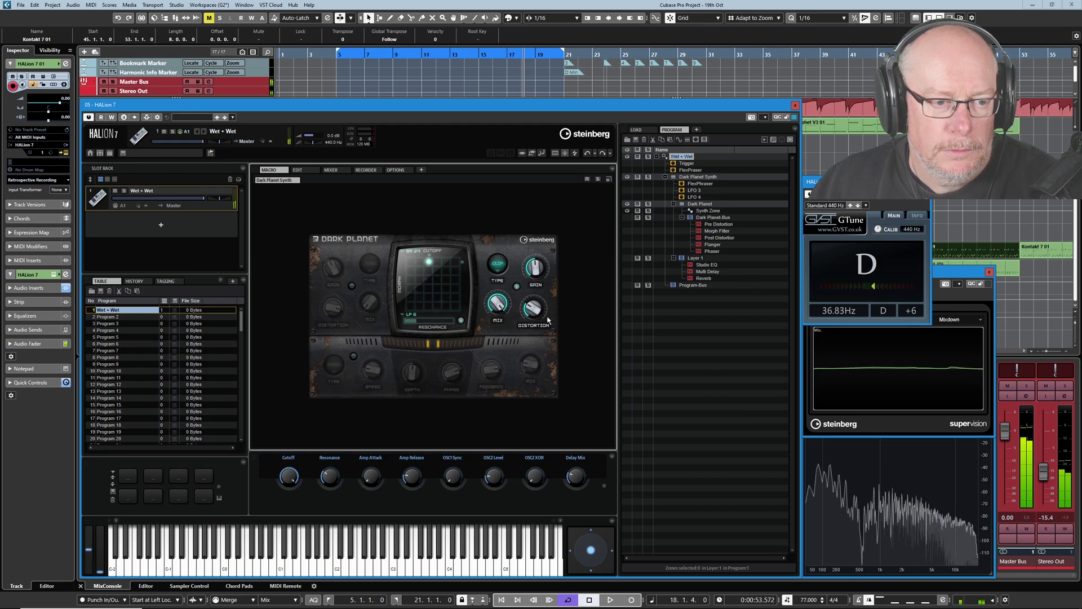
pyautogui.click(414, 251)
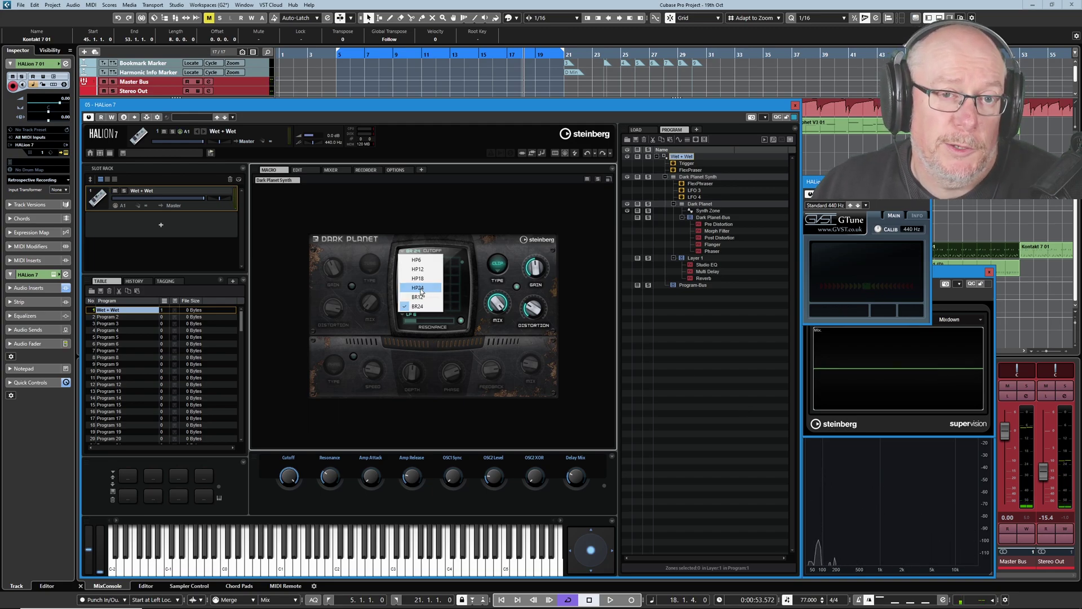
pyautogui.click(420, 288)
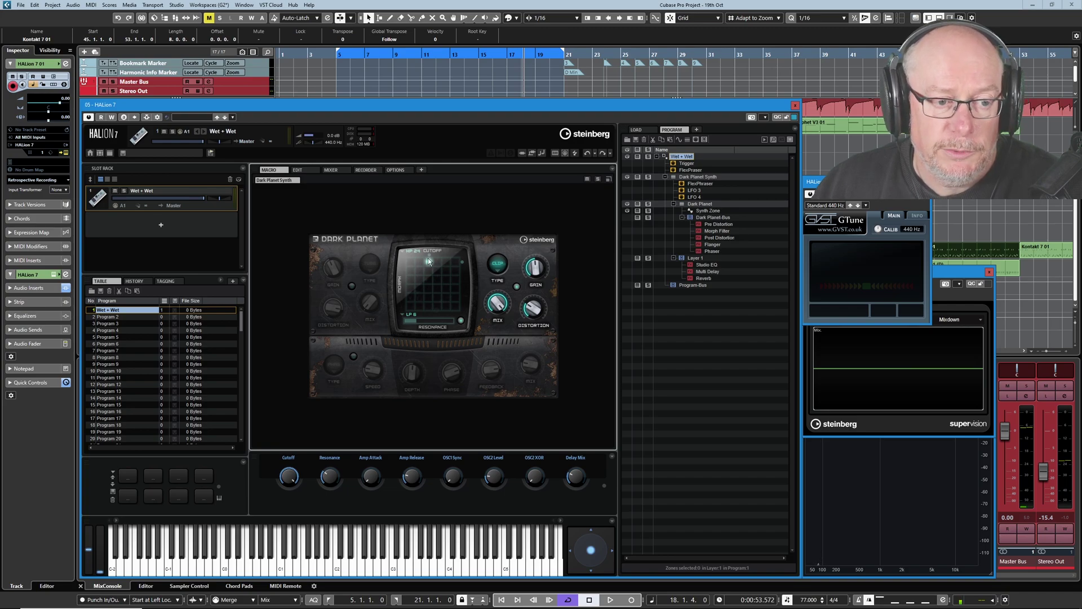
pyautogui.moveTo(429, 264)
pyautogui.mouseDown()
pyautogui.moveTo(427, 252)
pyautogui.moveTo(417, 258)
pyautogui.moveTo(440, 263)
pyautogui.moveTo(423, 263)
pyautogui.mouseUp()
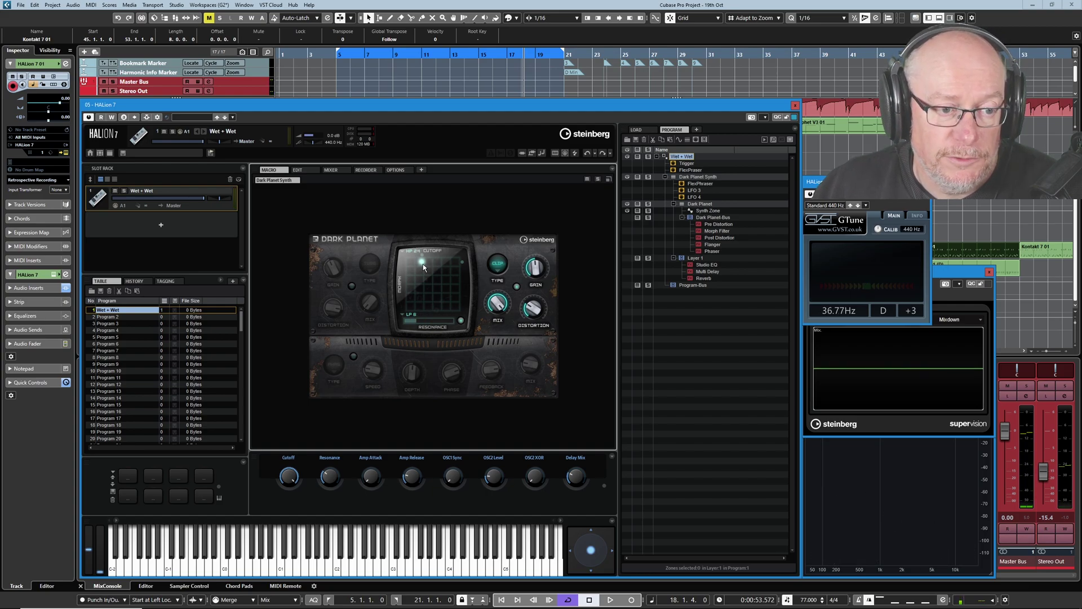
pyautogui.moveTo(422, 259); pyautogui.dragTo(429, 304)
# Change filter A to the BP24 band-pass shape while shifting the XY filter point.
pyautogui.click(414, 318)
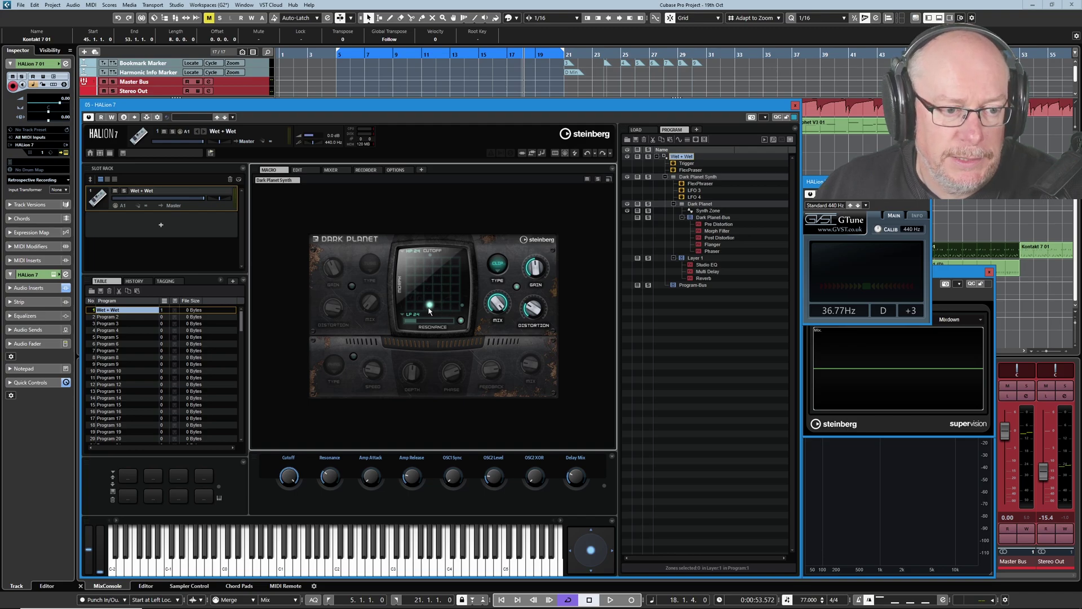
pyautogui.moveTo(429, 311)
pyautogui.mouseDown()
pyautogui.moveTo(449, 306)
pyautogui.moveTo(436, 306)
pyautogui.mouseUp()
pyautogui.click(412, 314)
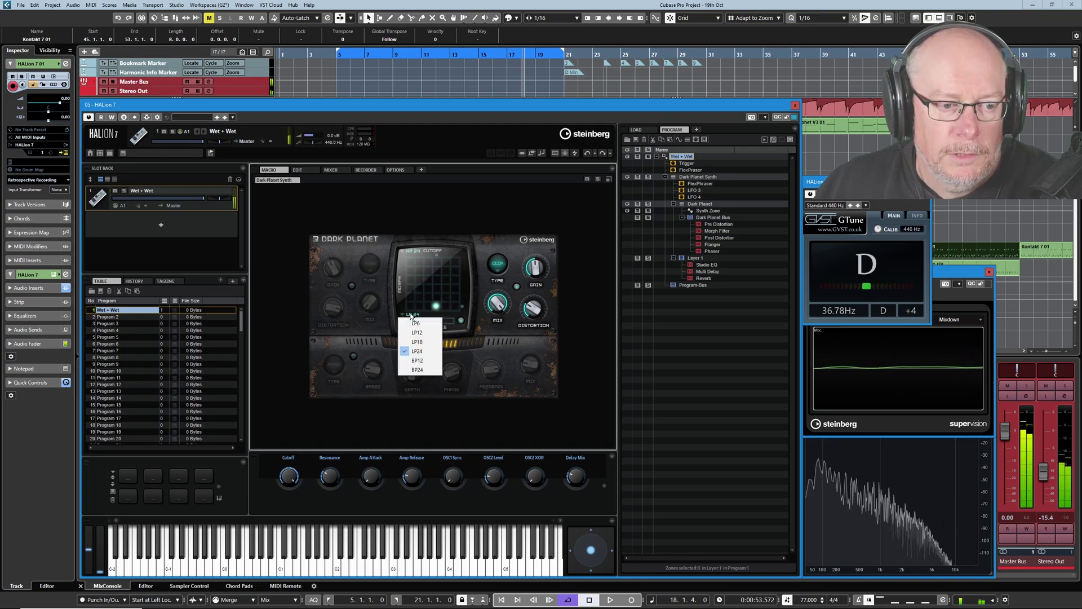
pyautogui.click(420, 370)
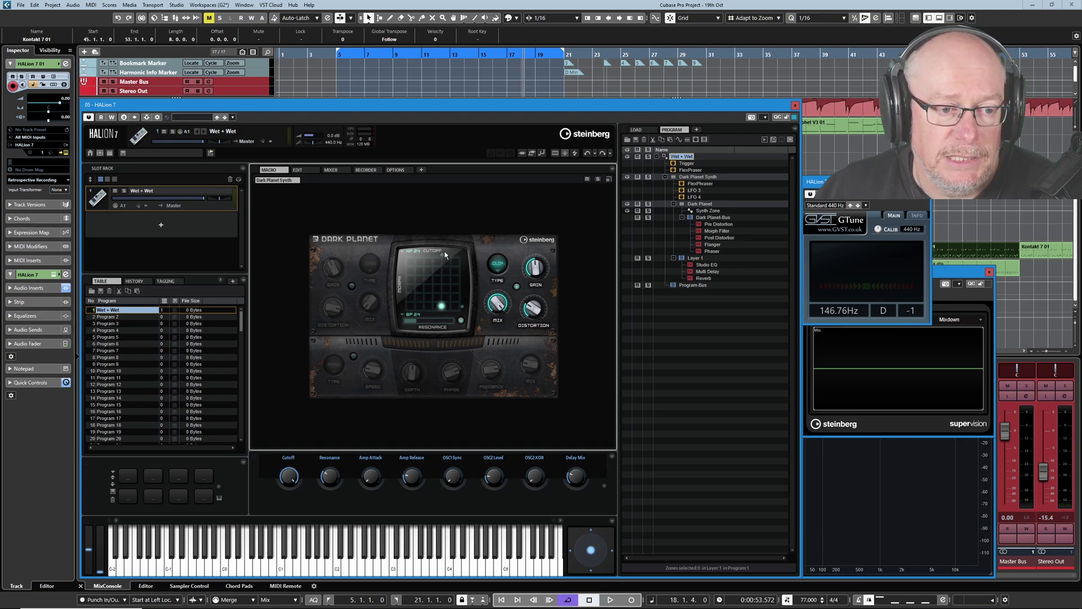
pyautogui.moveTo(440, 255)
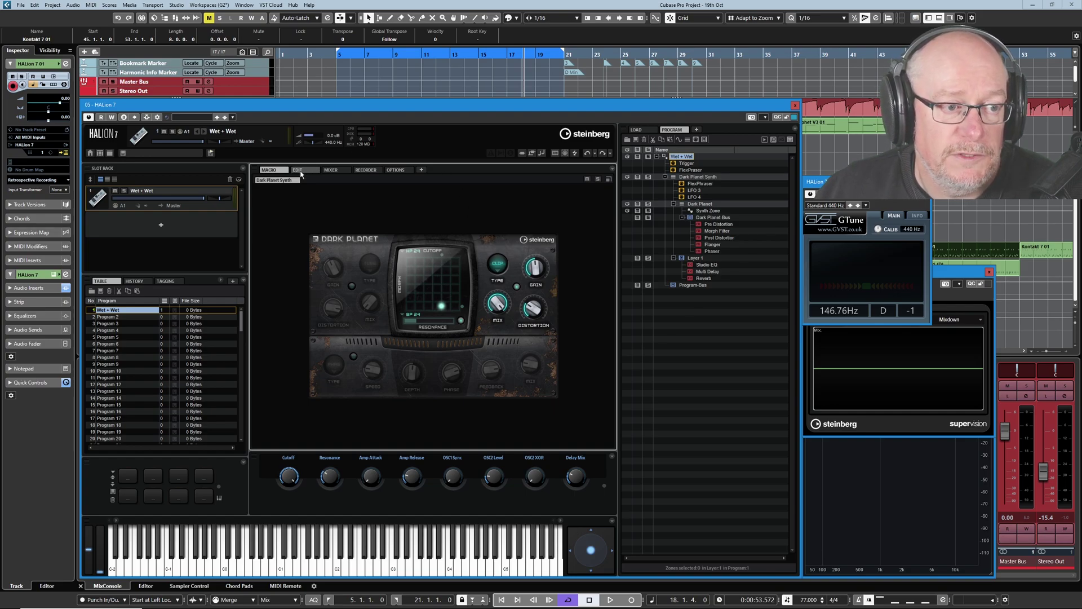
# Raise the Morph Filter's position in its Edit Sound parameters, then return to the Macro panel.
pyautogui.click(298, 170)
pyautogui.click(718, 232)
pyautogui.click(272, 180)
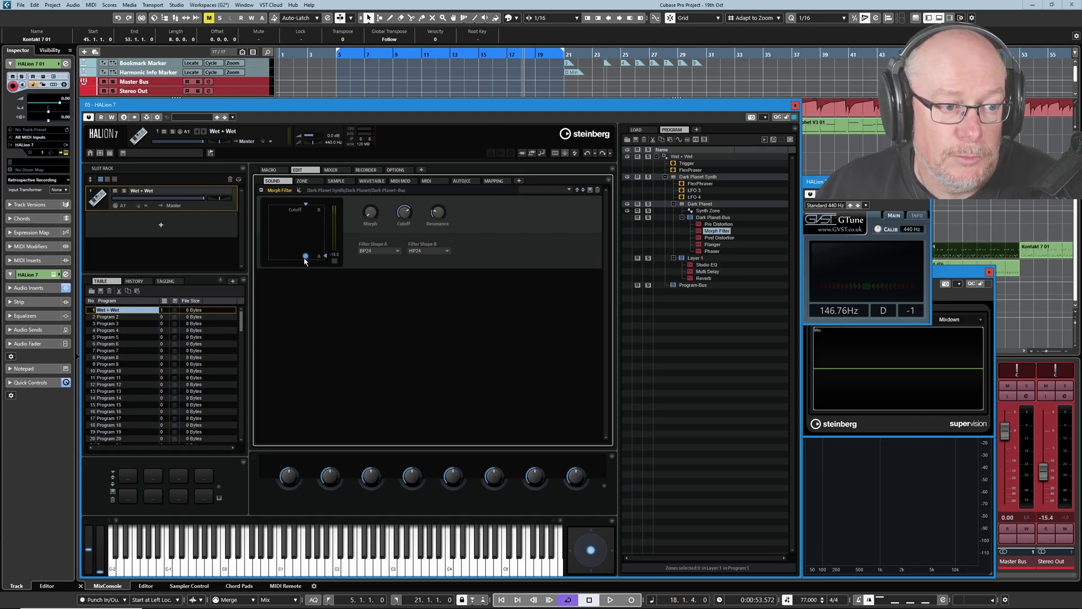
pyautogui.moveTo(306, 256); pyautogui.dragTo(305, 230)
pyautogui.click(268, 170)
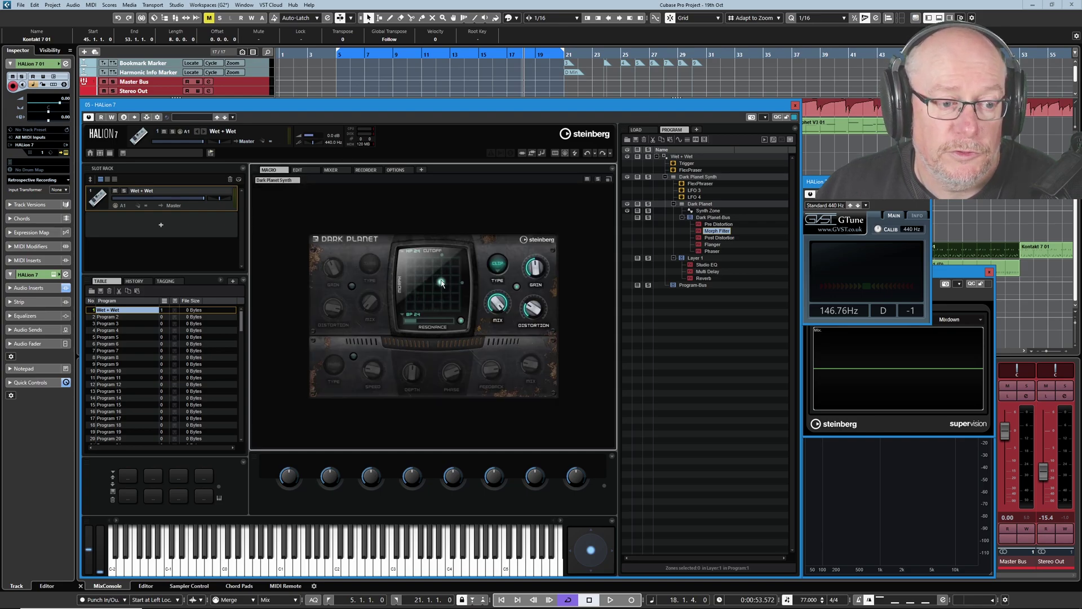
# Move the XY filter point while playing, then switch the Dark Planet filter off and back on.
pyautogui.moveTo(442, 283)
pyautogui.mouseDown()
pyautogui.moveTo(428, 349)
pyautogui.moveTo(441, 300)
pyautogui.moveTo(432, 204)
pyautogui.moveTo(433, 288)
pyautogui.mouseUp()
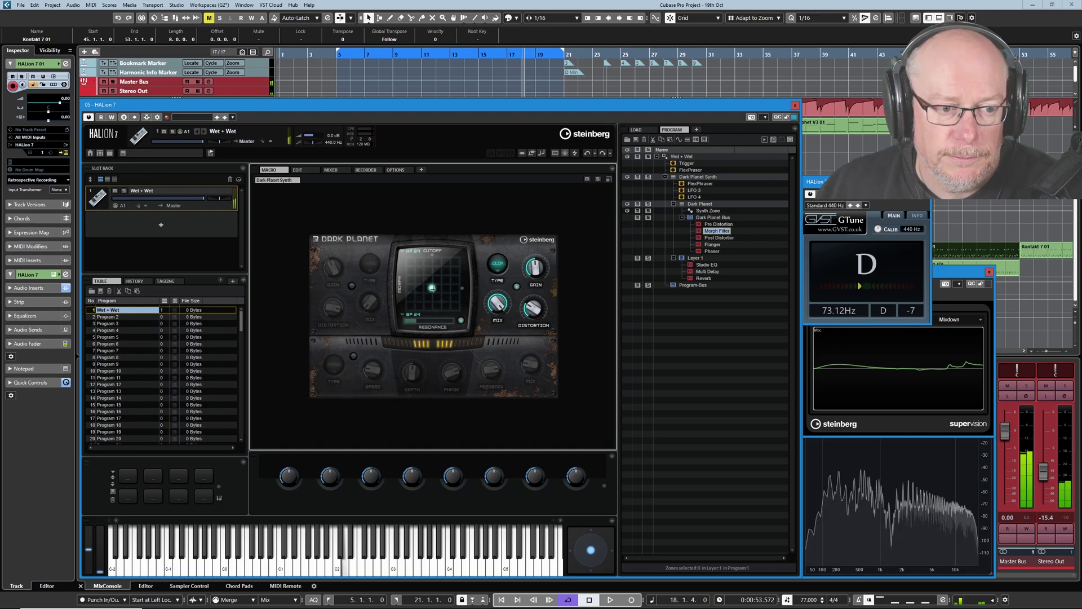
pyautogui.moveTo(432, 288)
pyautogui.mouseDown()
pyautogui.moveTo(425, 269)
pyautogui.moveTo(435, 299)
pyautogui.moveTo(434, 285)
pyautogui.mouseUp()
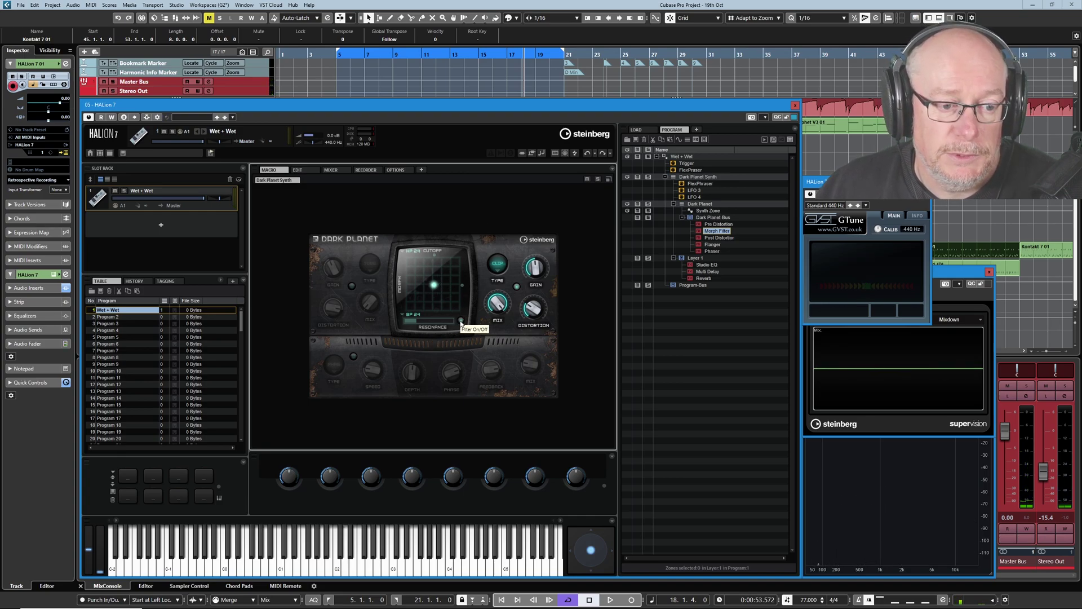
pyautogui.click(461, 321)
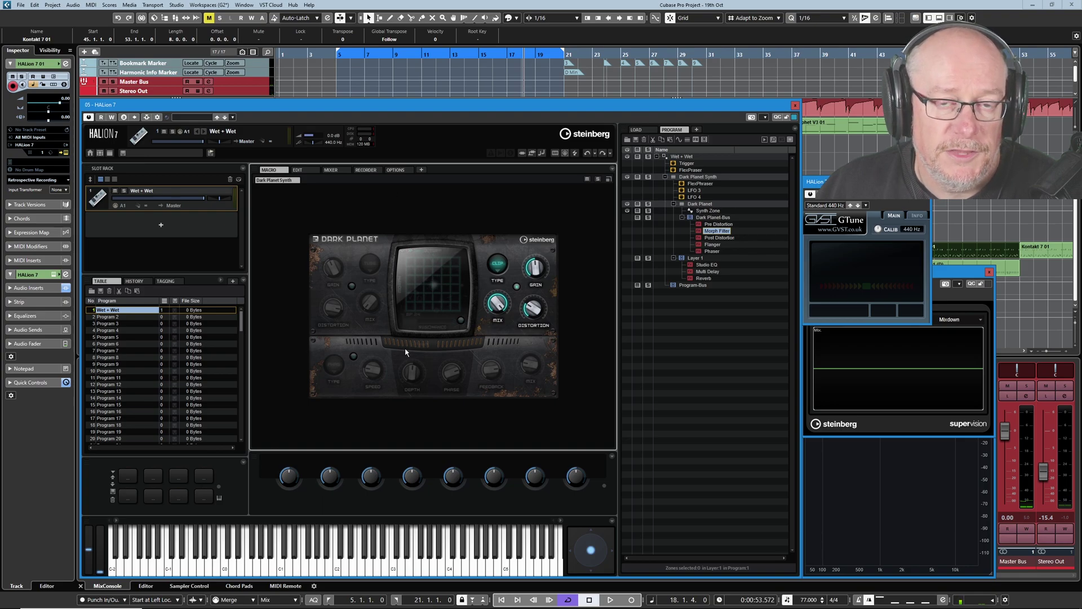
pyautogui.click(461, 320)
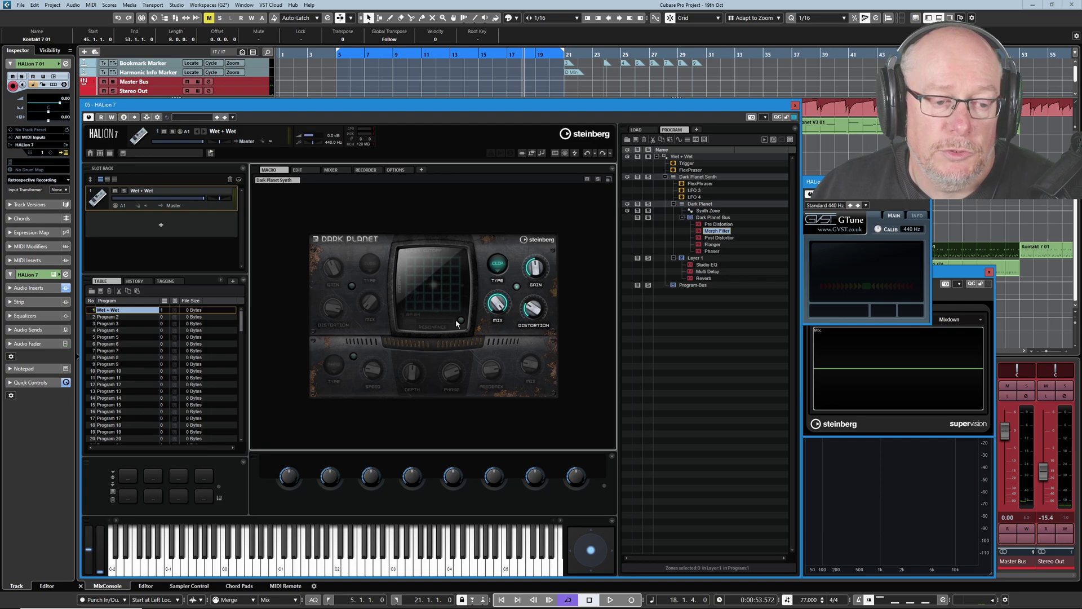
pyautogui.click(460, 322)
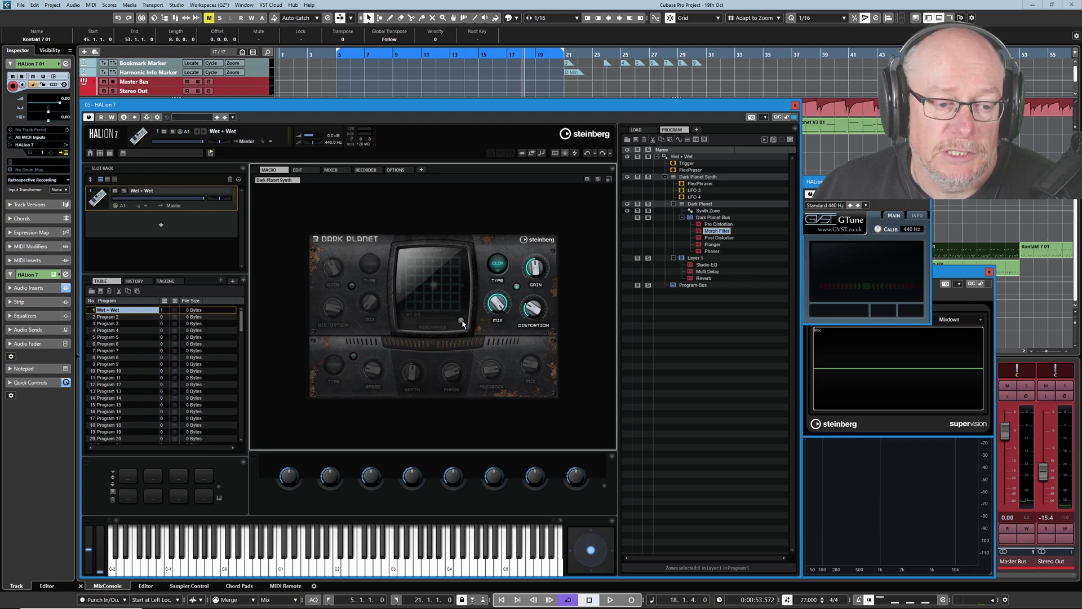
# Turn on the left distortion section and select the Pre and Post Distortion inserts.
pyautogui.click(352, 286)
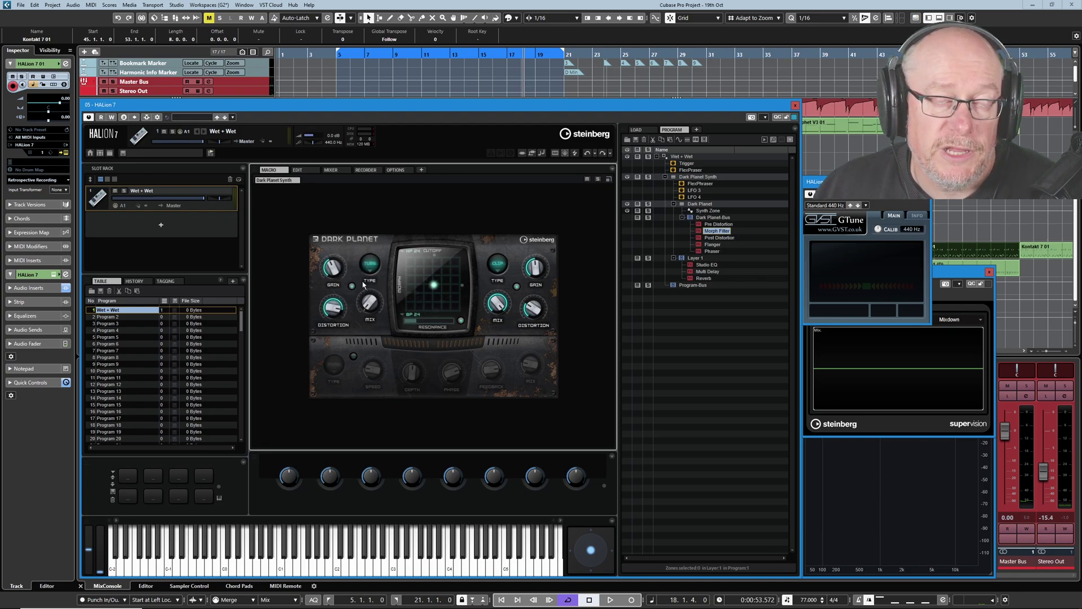
pyautogui.moveTo(361, 300)
pyautogui.moveTo(500, 313)
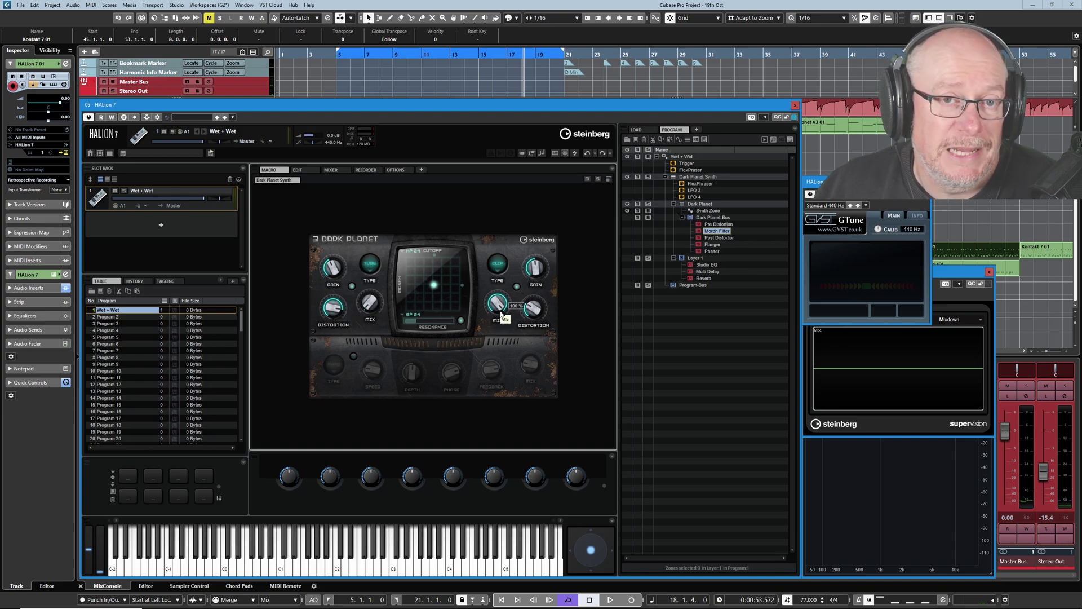
pyautogui.click(718, 225)
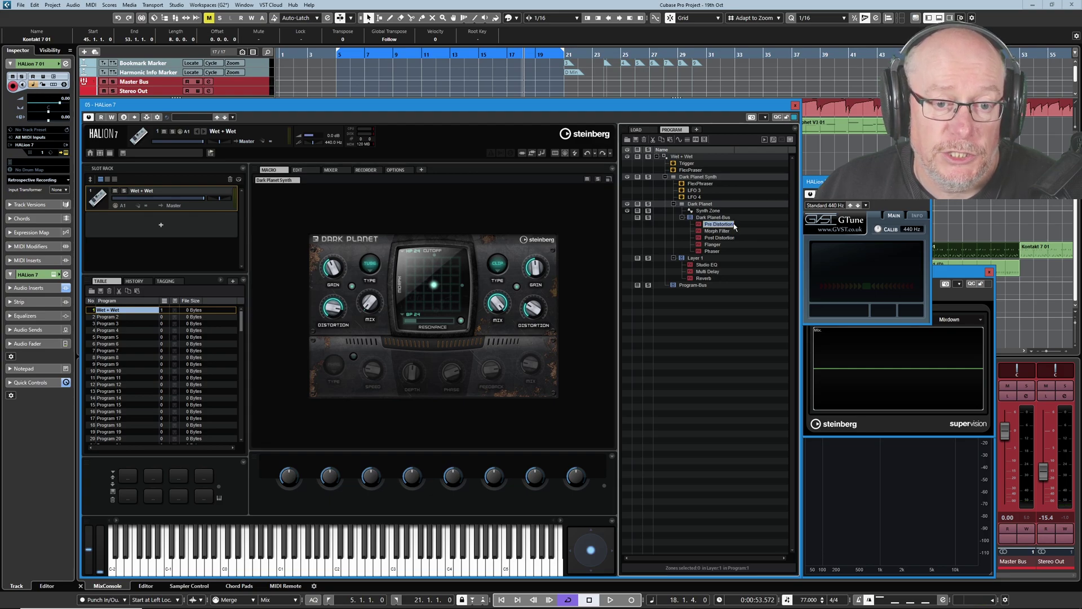
pyautogui.click(714, 238)
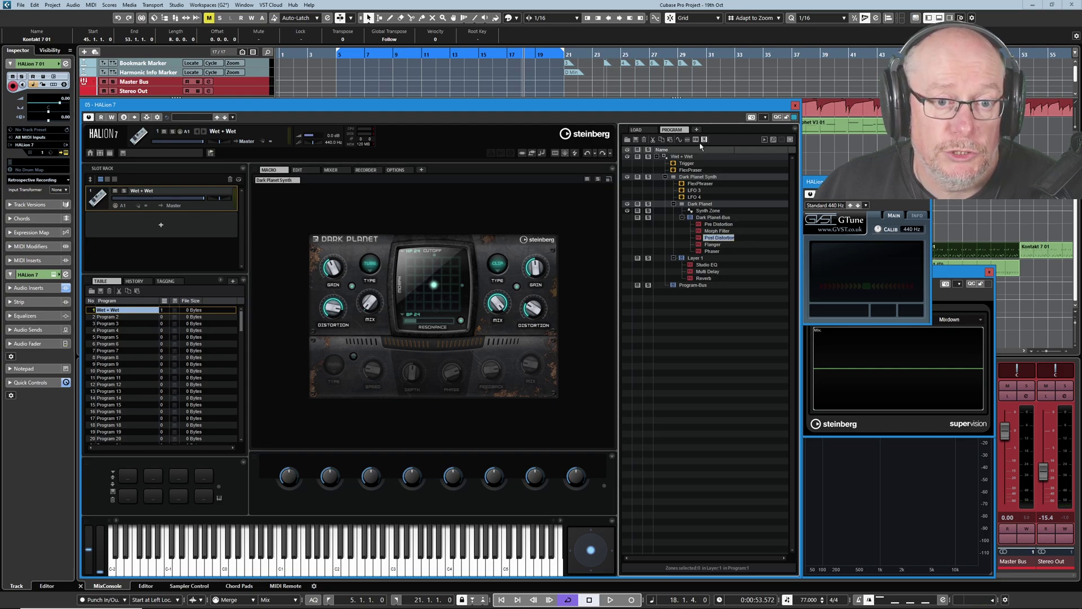
# Add a Distortion insert after the Phaser, view its parameters, delete it, and return to Macro.
pyautogui.click(704, 140)
pyautogui.click(710, 203)
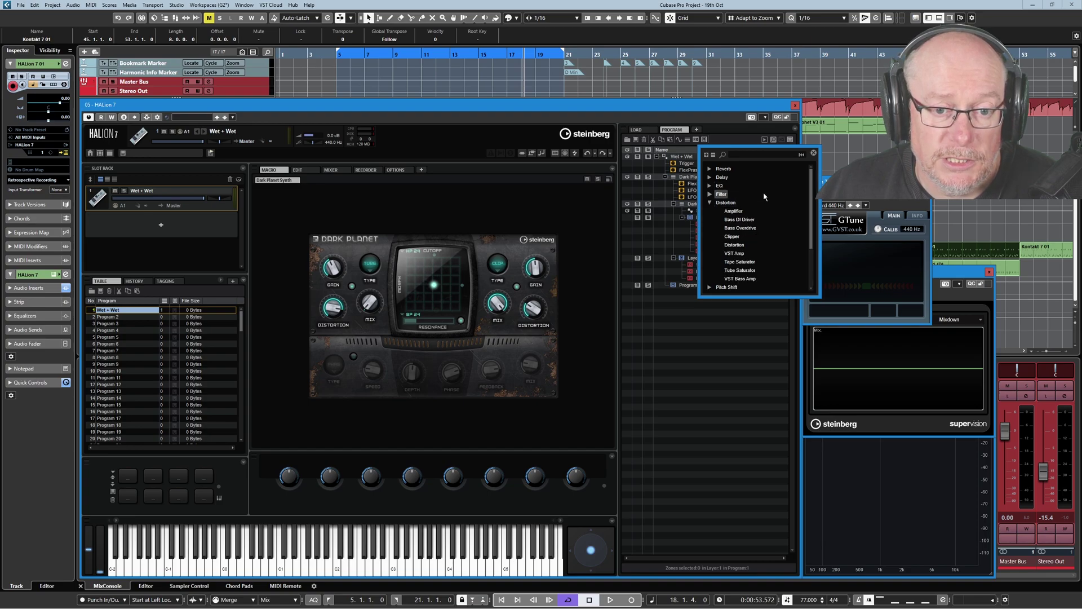
pyautogui.doubleClick(732, 246)
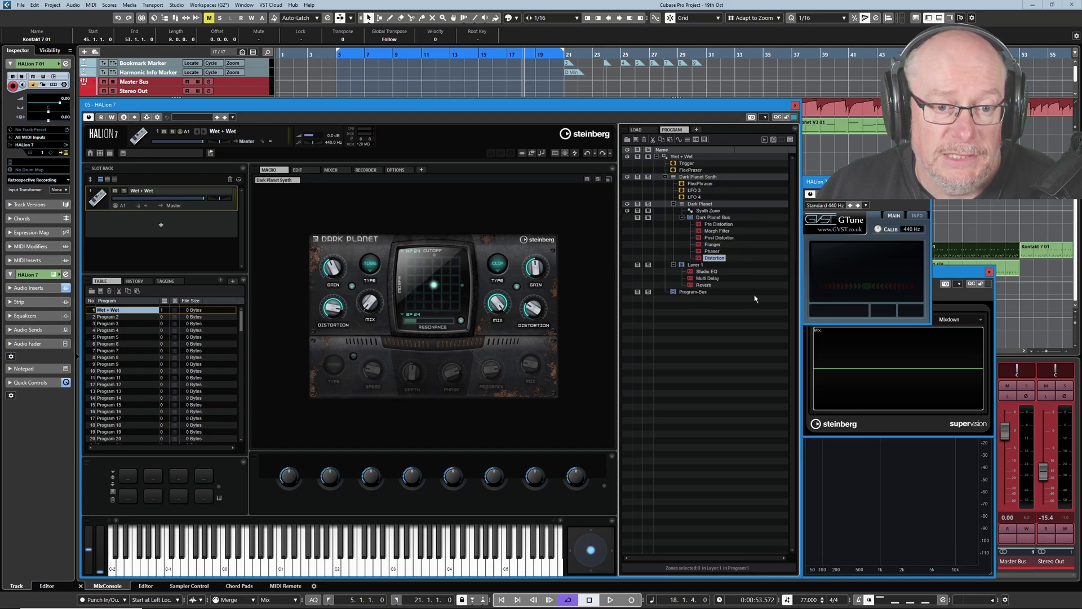
pyautogui.click(297, 169)
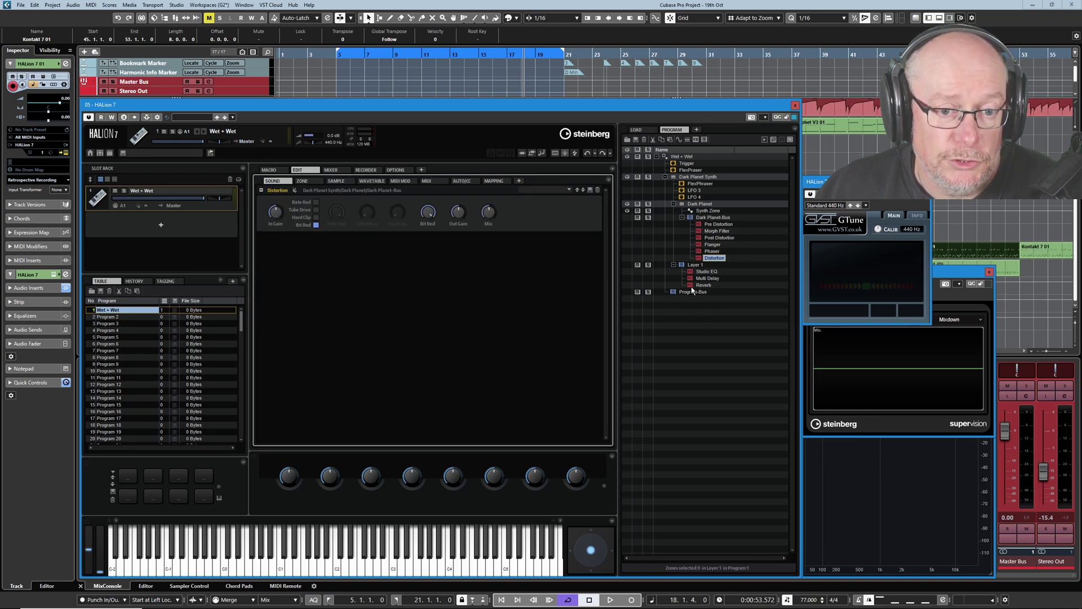
pyautogui.rightClick(698, 258)
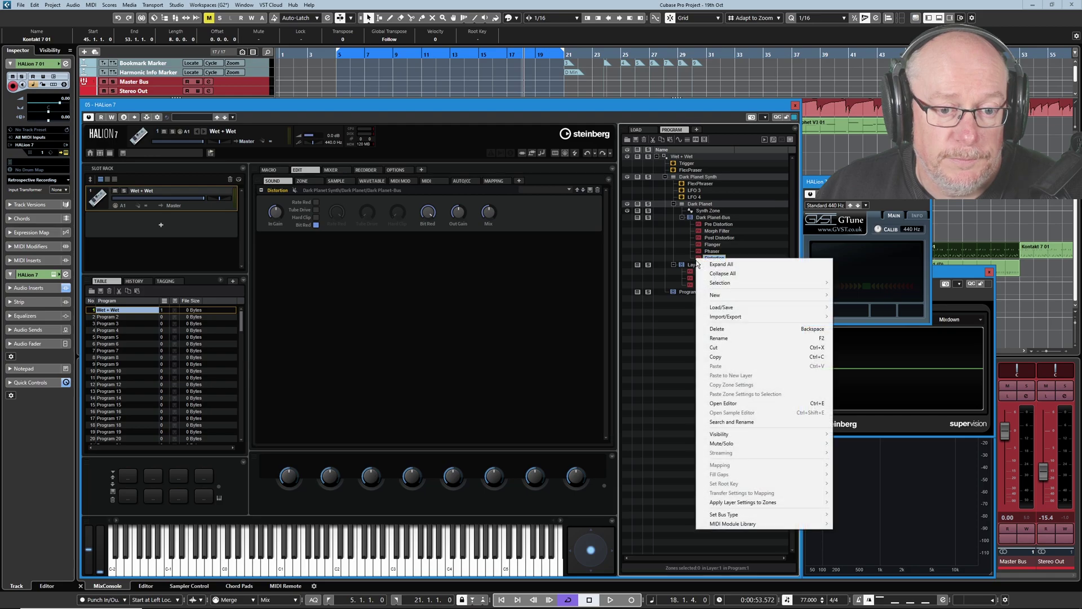
pyautogui.click(716, 329)
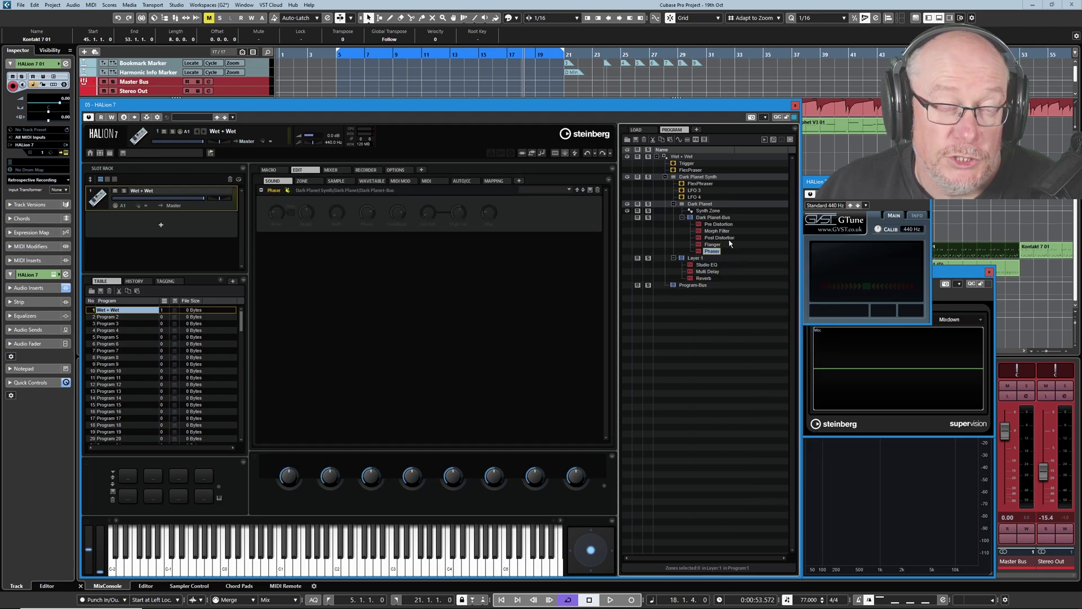
pyautogui.click(270, 170)
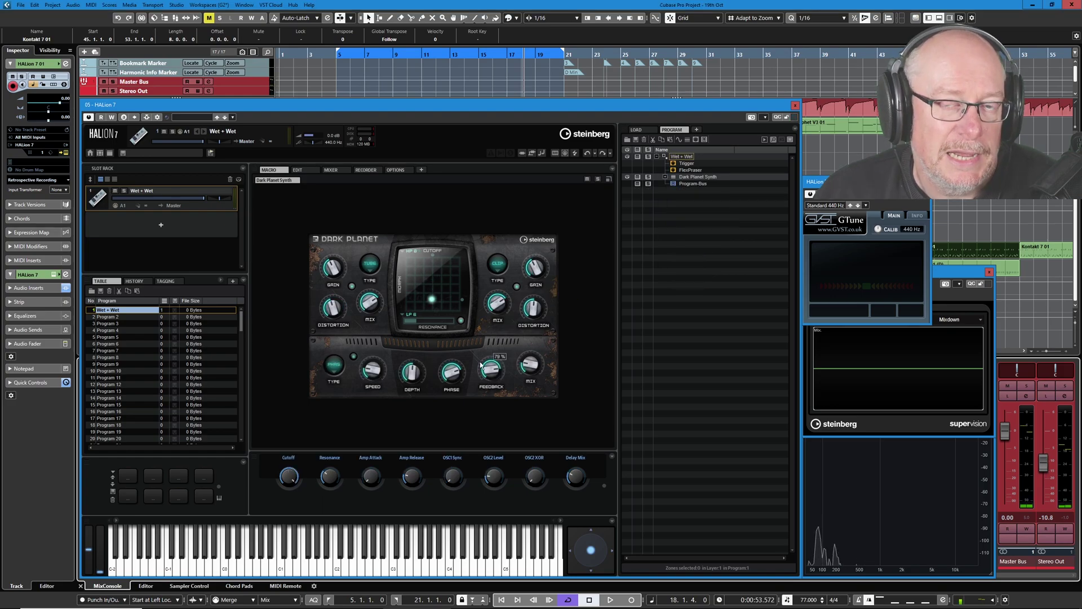
# Switch the modulation effect type to Flanger, then back to Phaser.
pyautogui.click(327, 371)
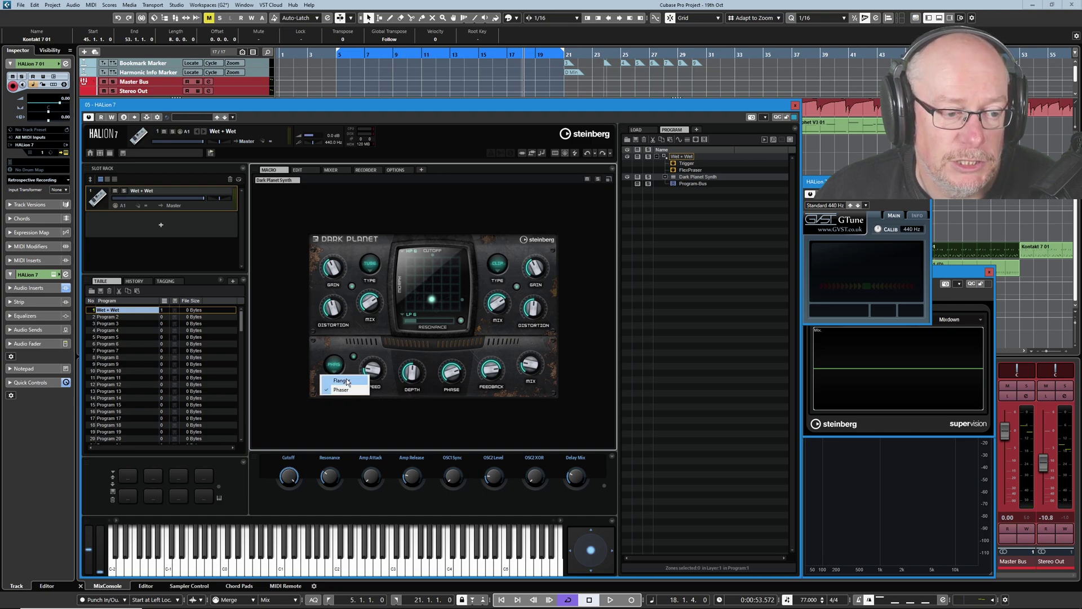
pyautogui.click(341, 381)
pyautogui.click(334, 364)
pyautogui.click(341, 390)
# Expand the full program tree, inspect the Phaser insert's parameters, then return to the Dark Planet macro panel.
pyautogui.rightClick(681, 163)
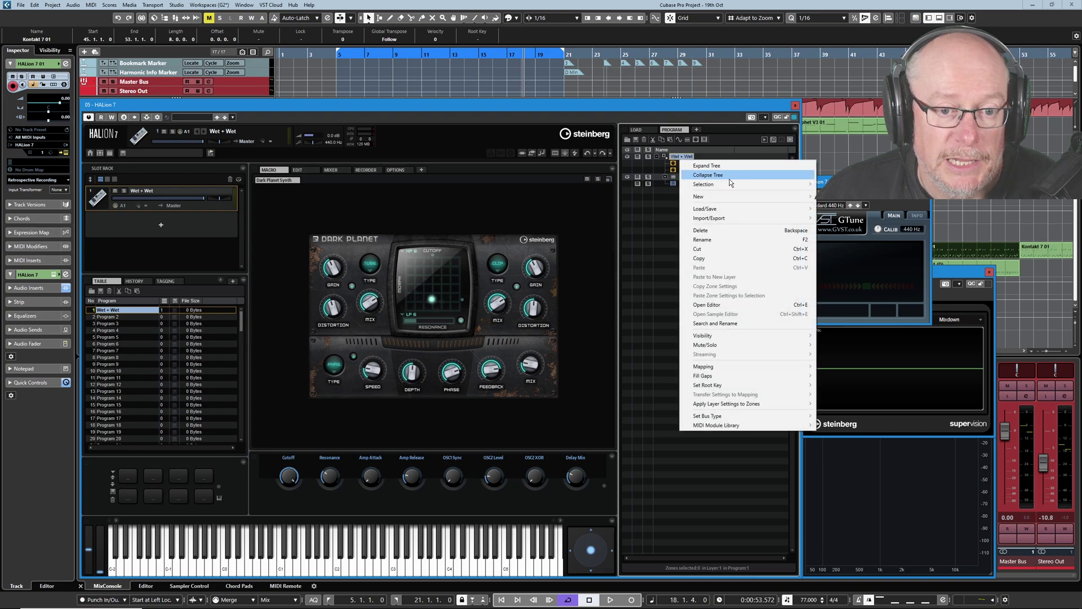
pyautogui.click(707, 165)
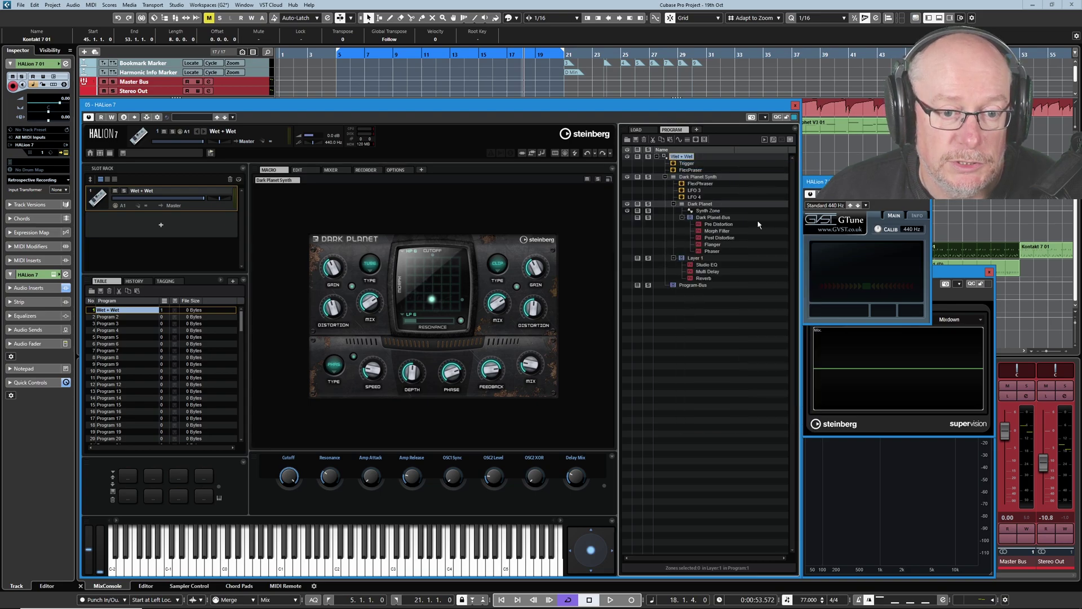
pyautogui.click(714, 251)
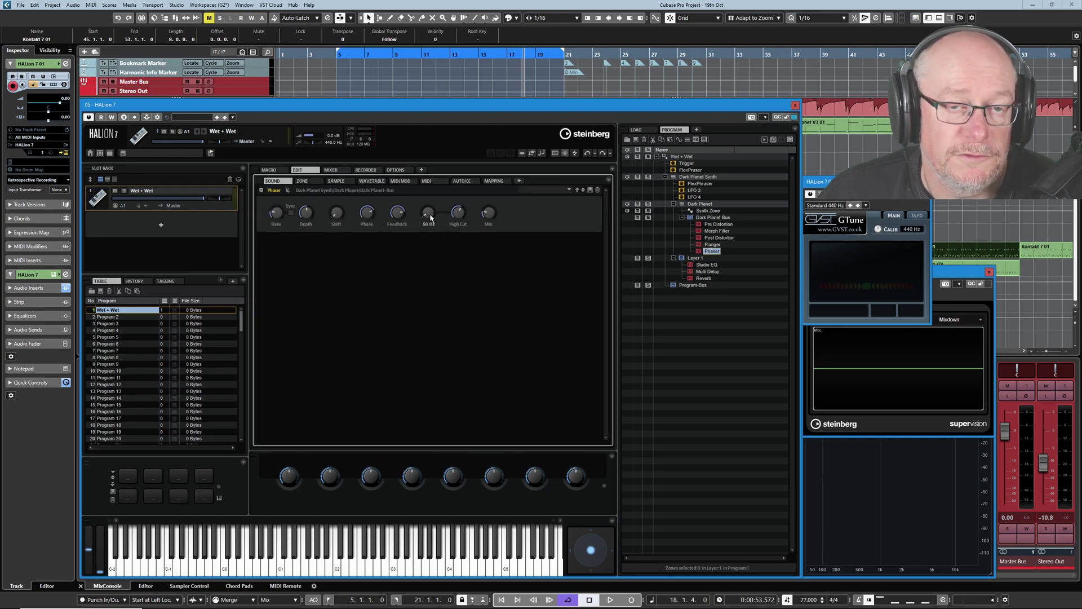
pyautogui.click(270, 170)
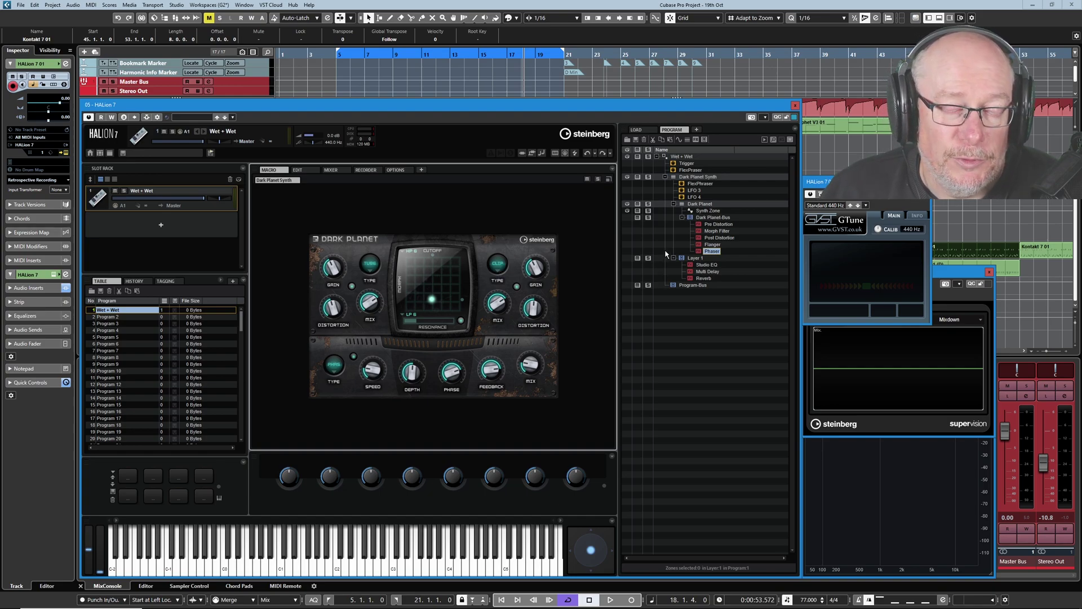
# Search the program library for 'init' across ALL instruments and scroll through the results.
pyautogui.click(635, 129)
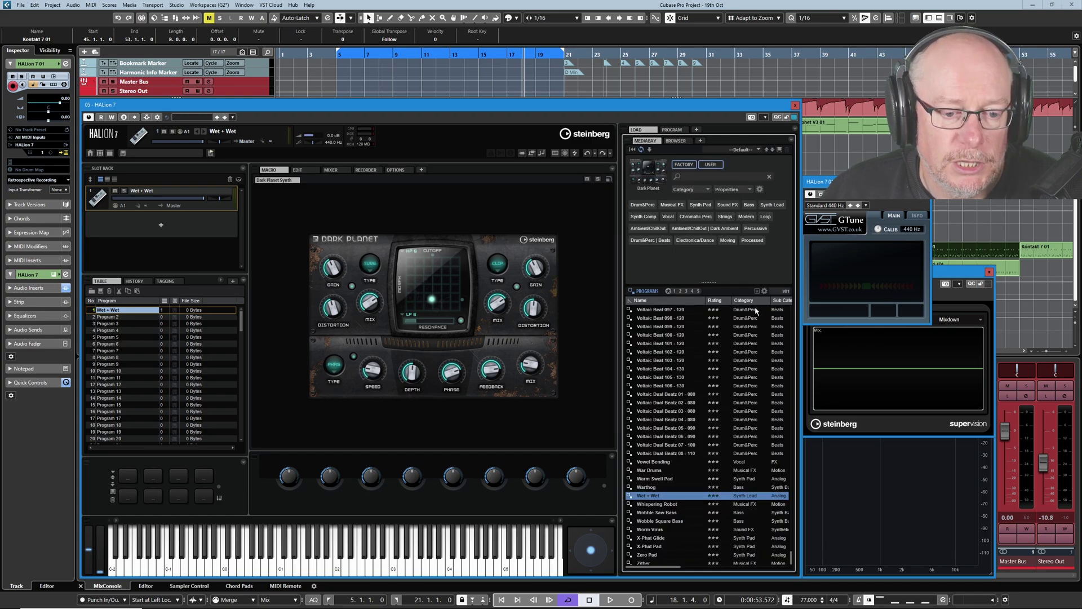
pyautogui.click(693, 177)
pyautogui.write('init')
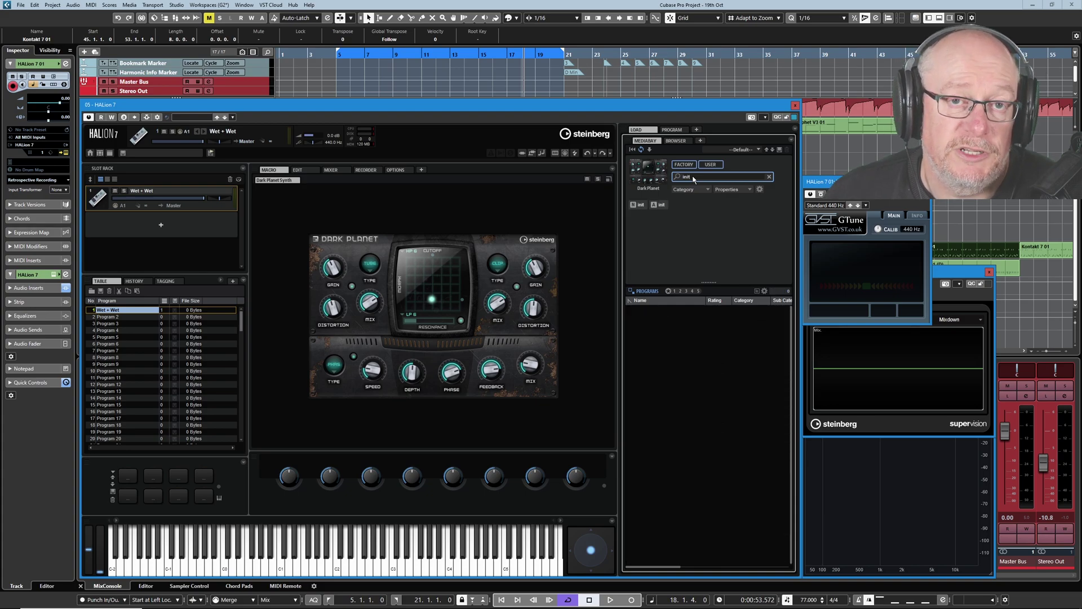
pyautogui.click(656, 174)
pyautogui.click(644, 316)
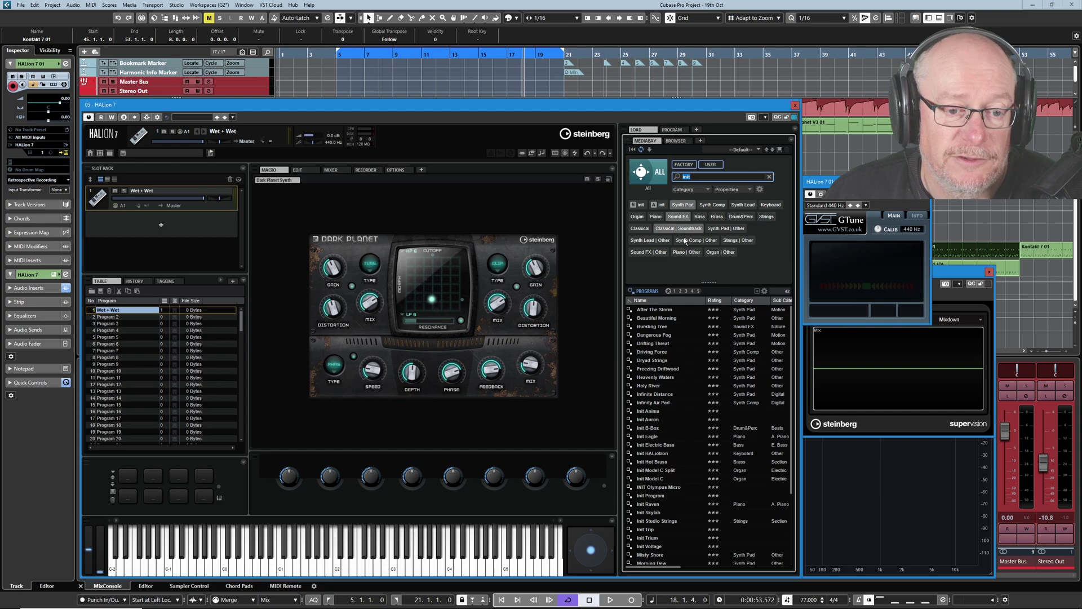
pyautogui.scroll(-2, 683, 382)
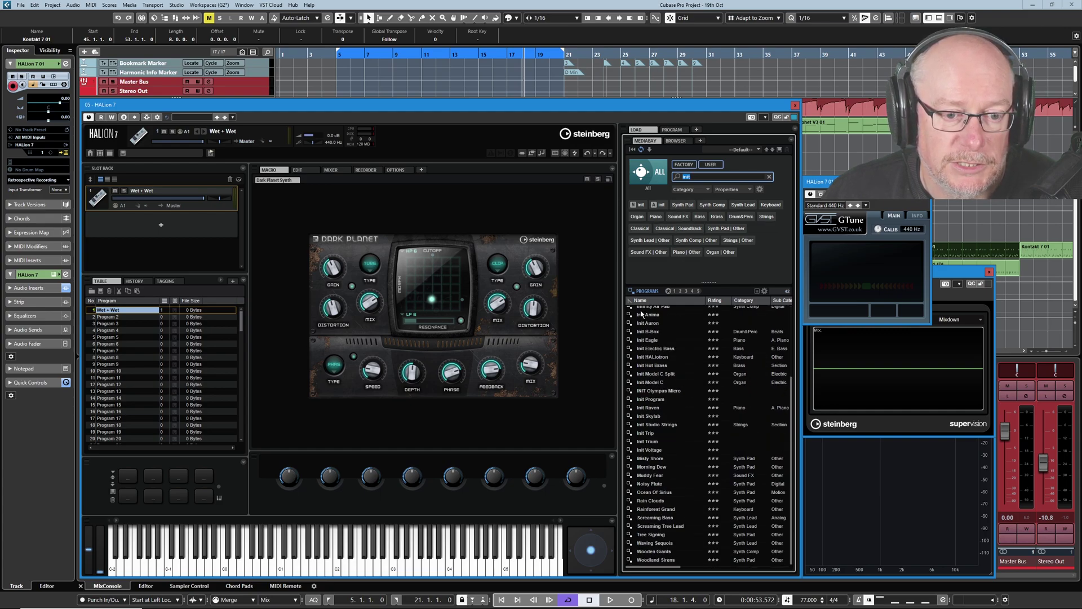
pyautogui.scroll(2, 651, 450)
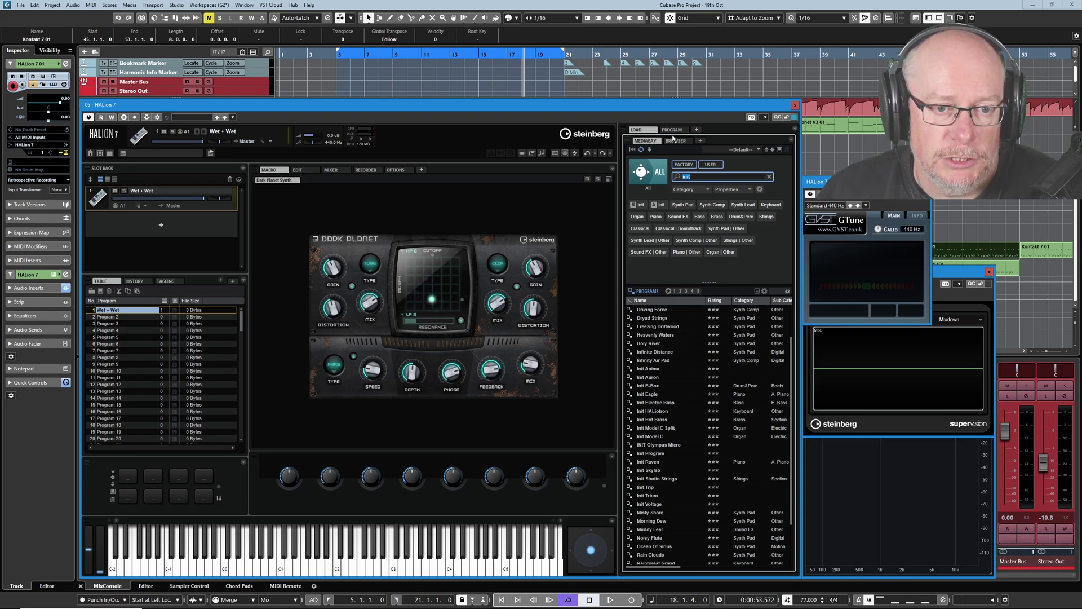
# Clear the 'init' search, reload the Wet + Wet program and return to its program tree.
pyautogui.click(769, 177)
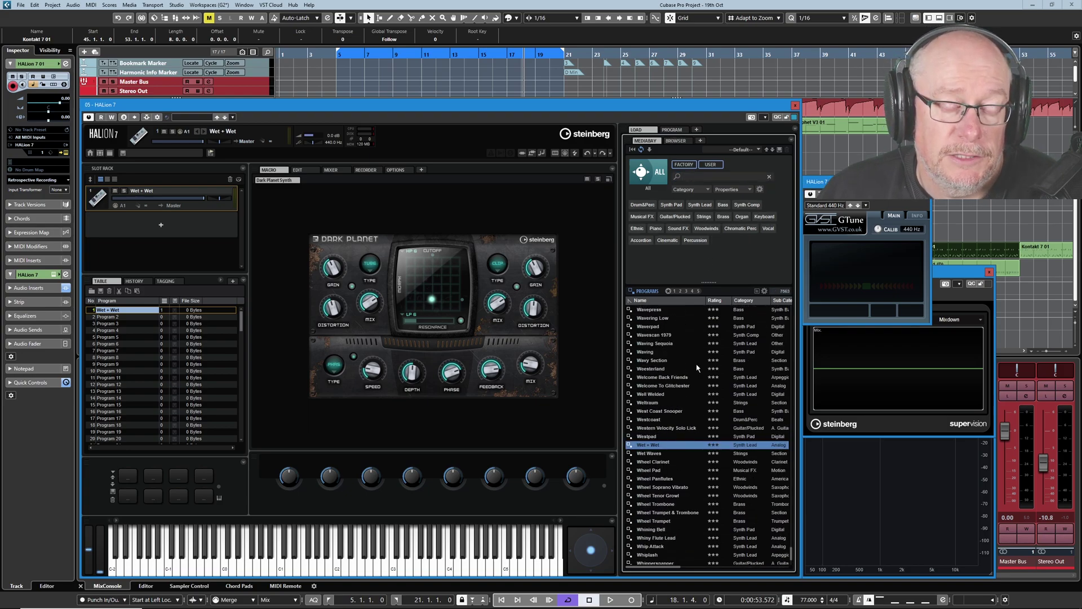
pyautogui.doubleClick(651, 445)
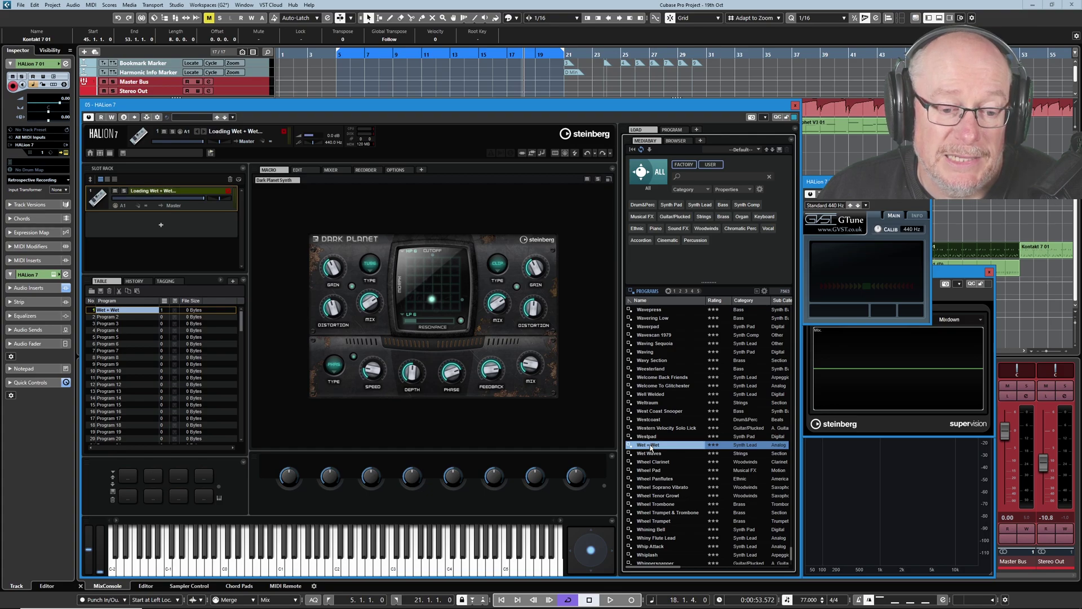
pyautogui.click(672, 130)
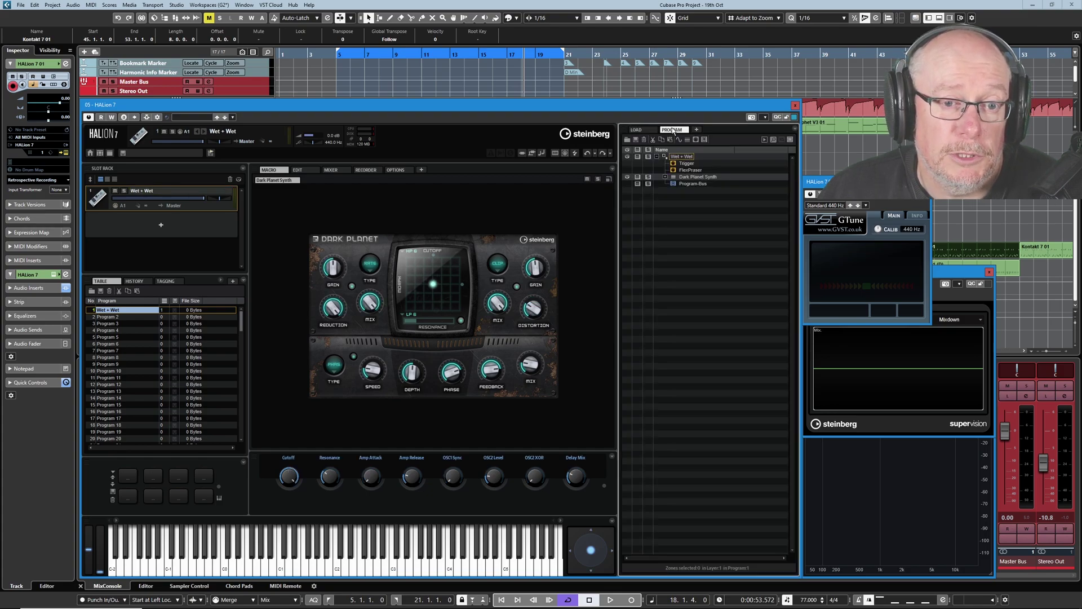
# Expand the Wet + Wet tree and select the Synth Zone under the Dark Planet Synth layer.
pyautogui.rightClick(673, 160)
pyautogui.click(712, 281)
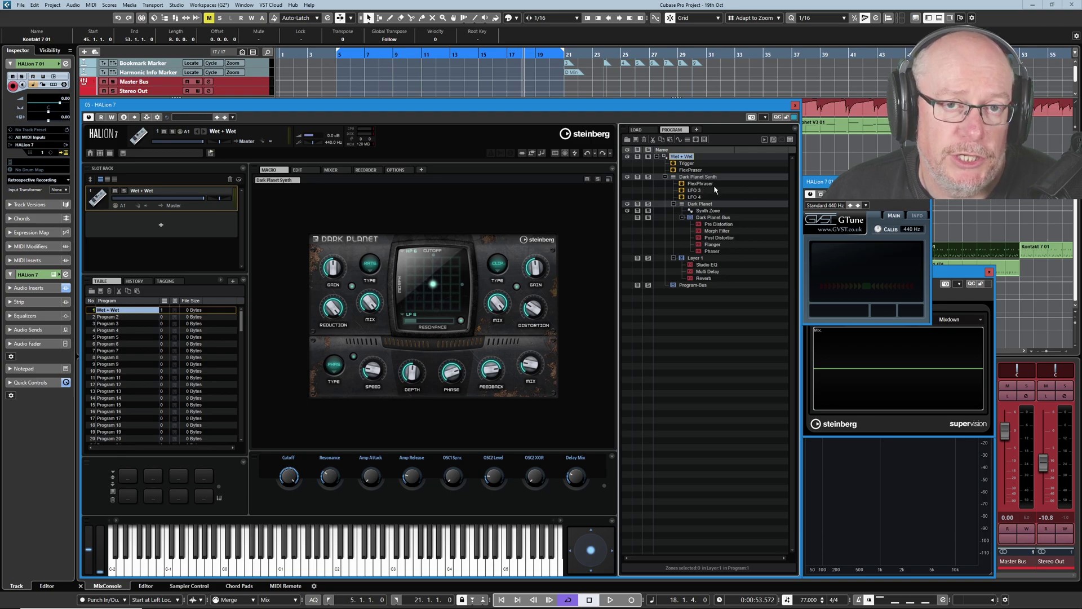
pyautogui.click(679, 177)
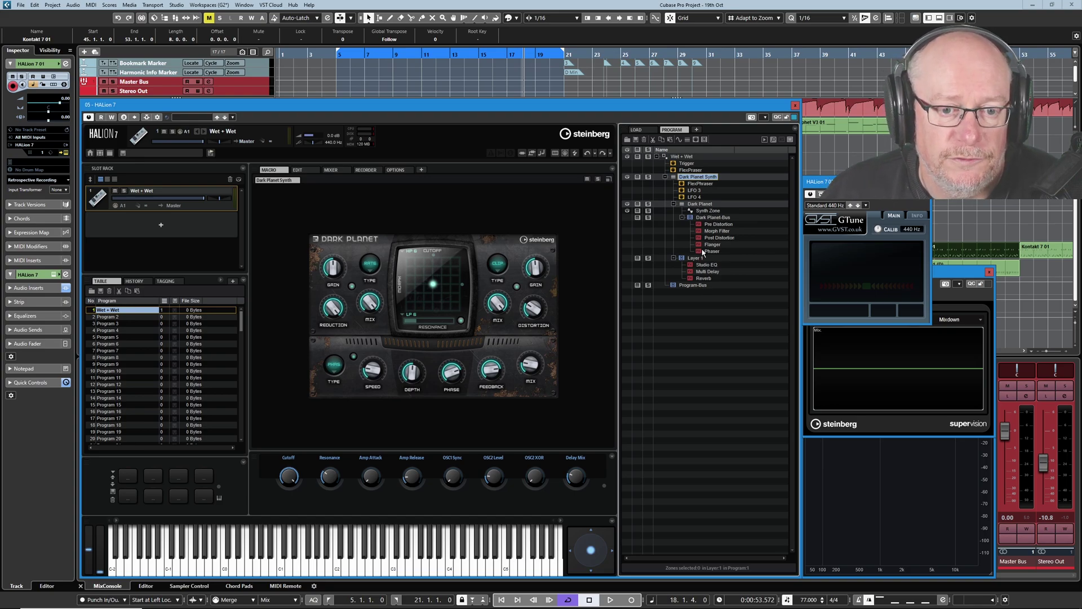
pyautogui.click(708, 211)
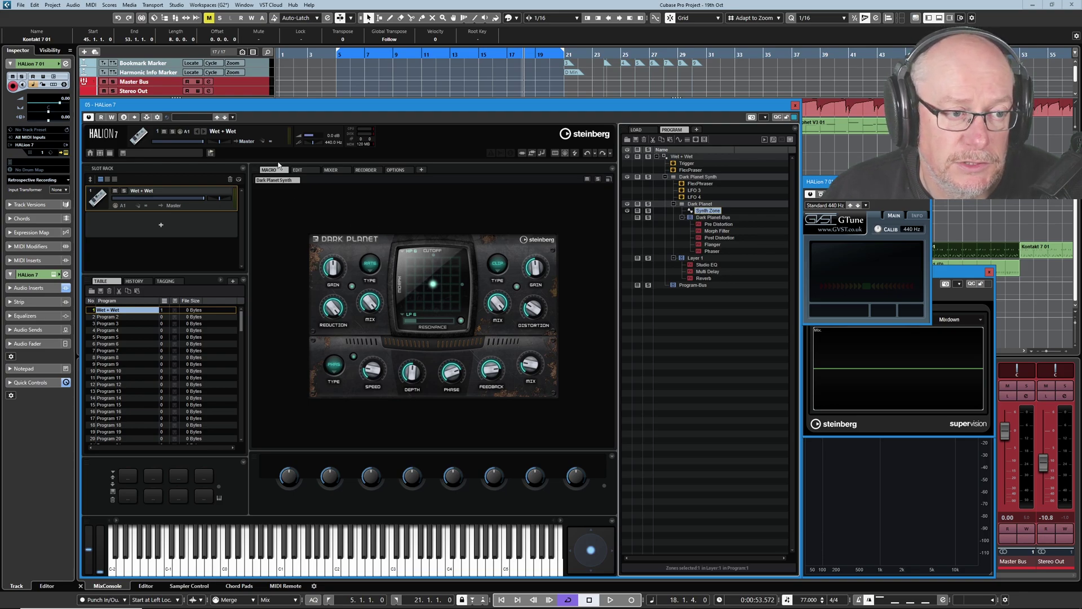
# In the Mod Matrix, reset row 8's Pitch Envelope → Osc 1 Waveform depth from 50.1 to 0.
pyautogui.click(297, 170)
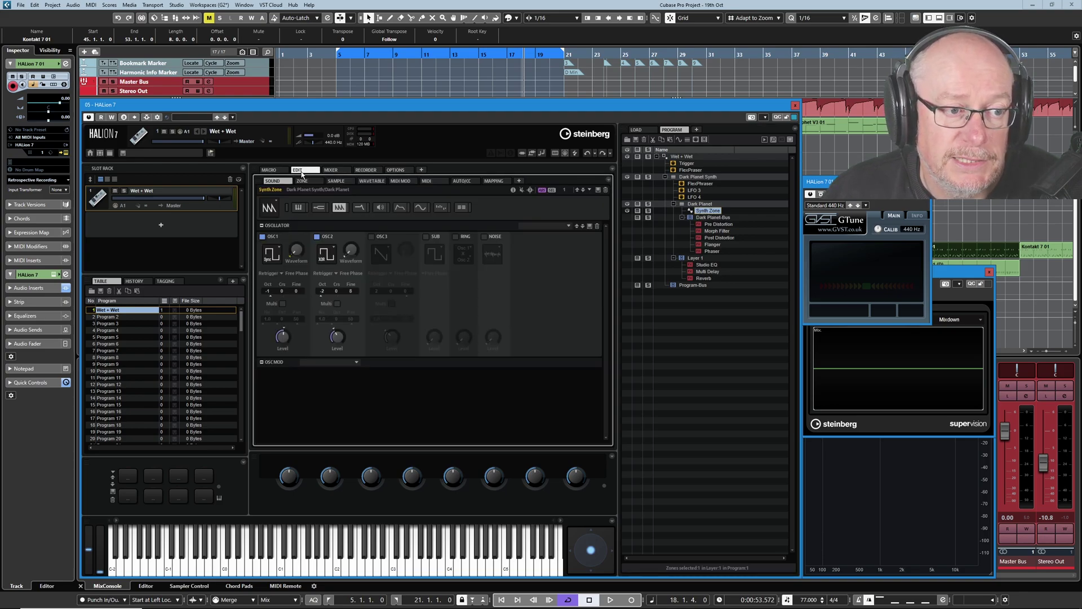
pyautogui.click(459, 206)
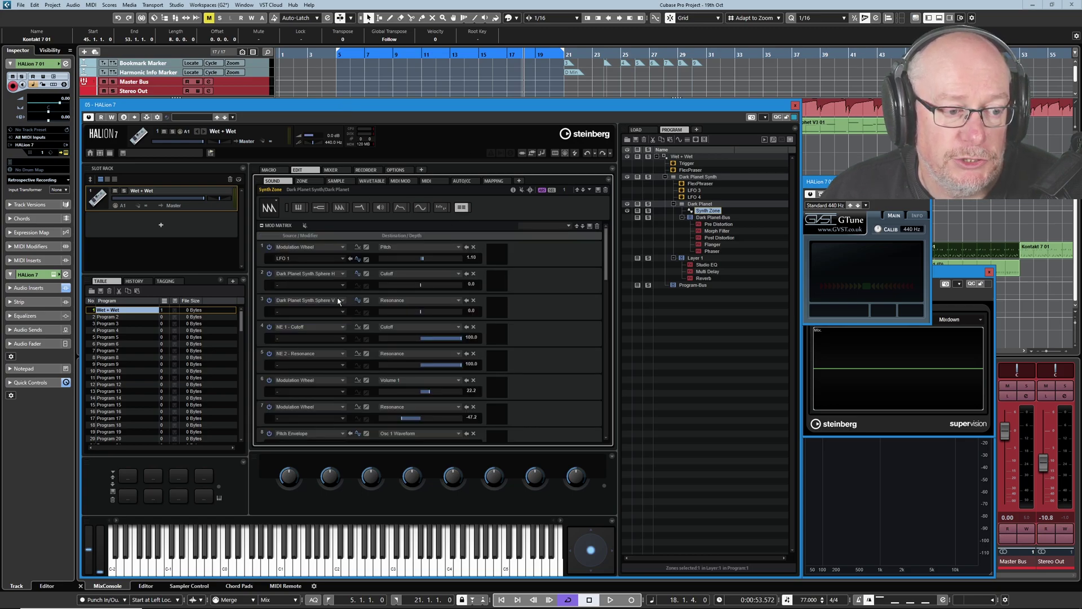
pyautogui.scroll(-5, 565, 314)
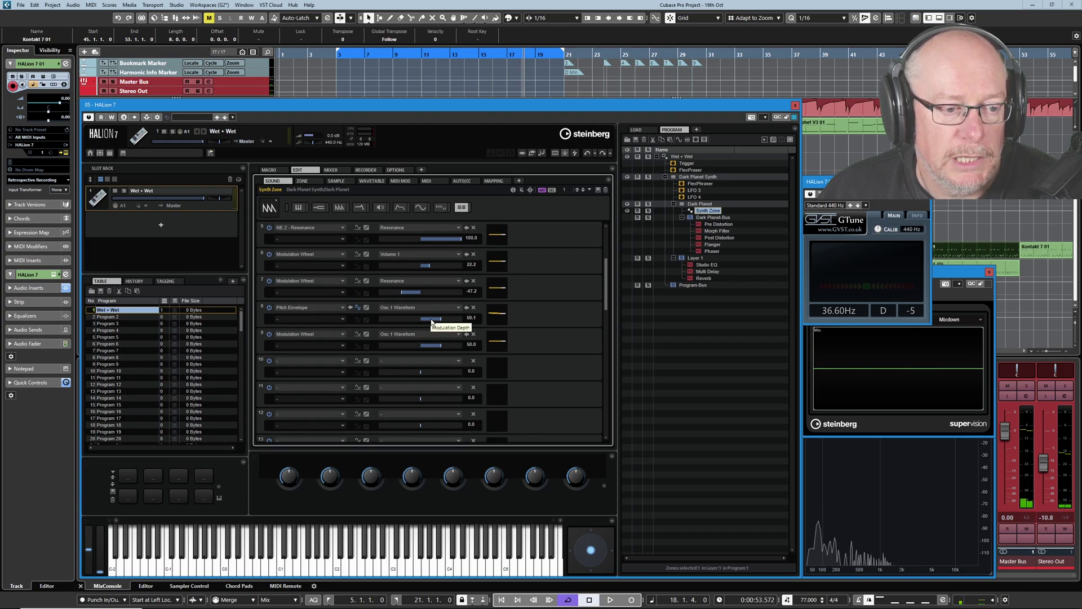
pyautogui.keyDown('ctrl'); pyautogui.click(432, 319); pyautogui.keyUp('ctrl')
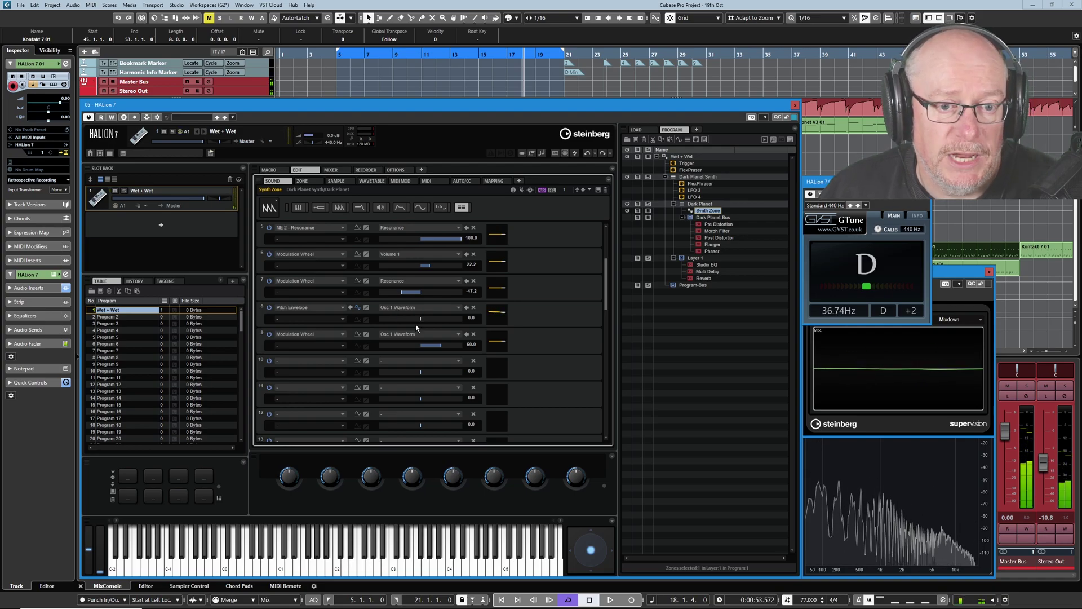
# Save the Dark Planet Synth layer as 'Init Dark Planet' with Synth Pad, Digital attributes.
pyautogui.rightClick(688, 177)
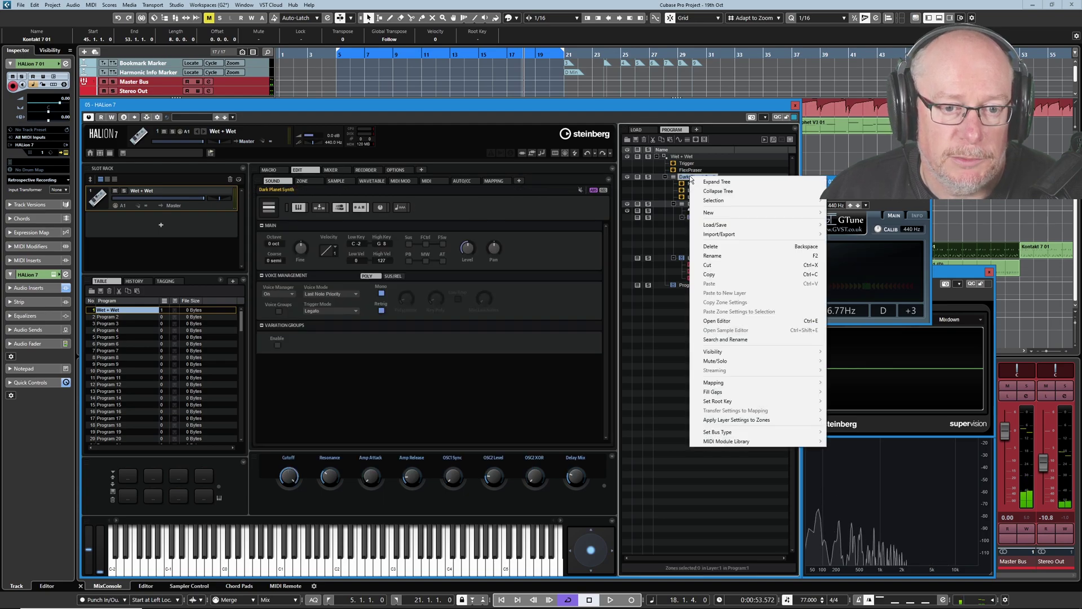
pyautogui.moveTo(731, 228)
pyautogui.click(851, 246)
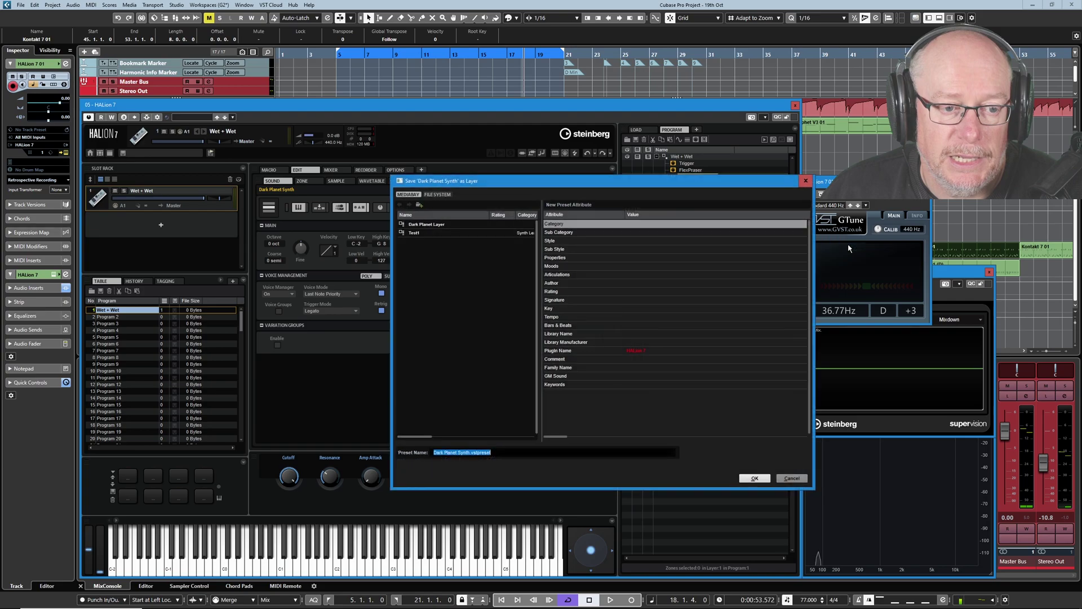
pyautogui.write('D')
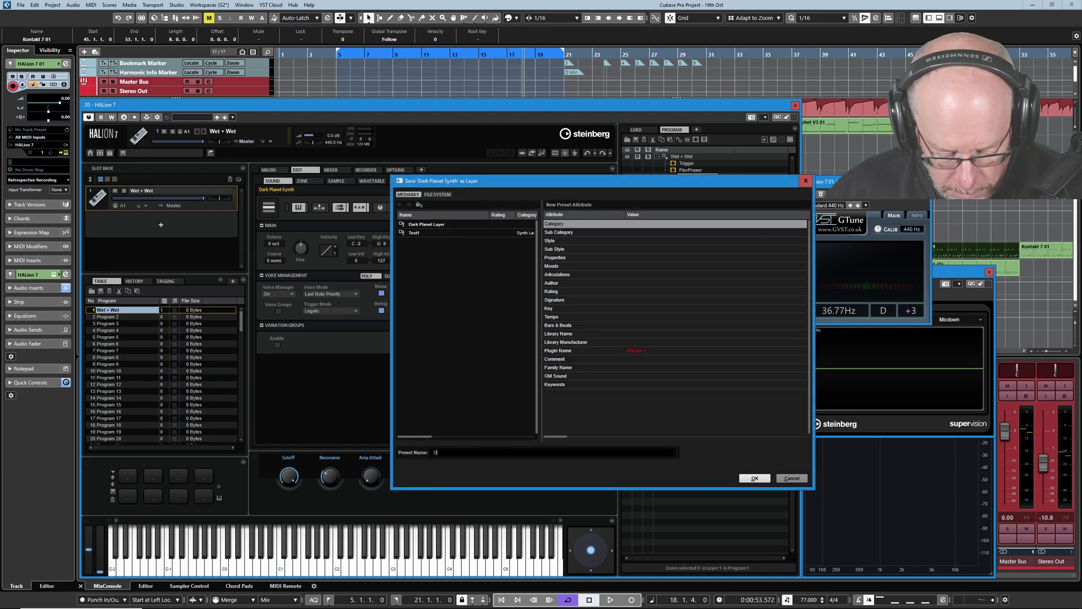
pyautogui.write('ark Planet')
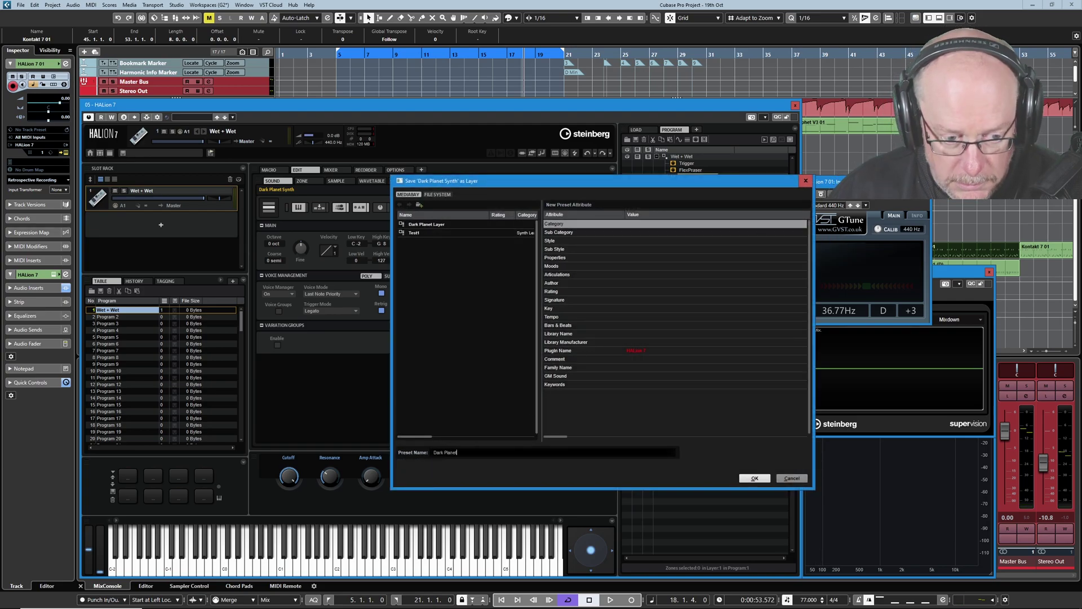
pyautogui.write('Init')
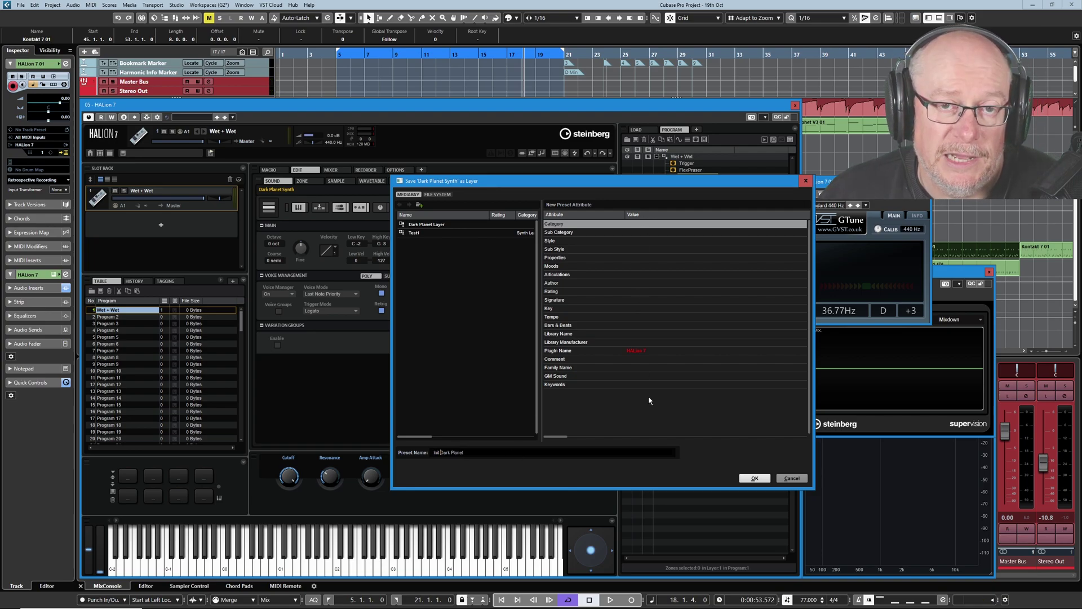
pyautogui.click(640, 335)
pyautogui.click(649, 229)
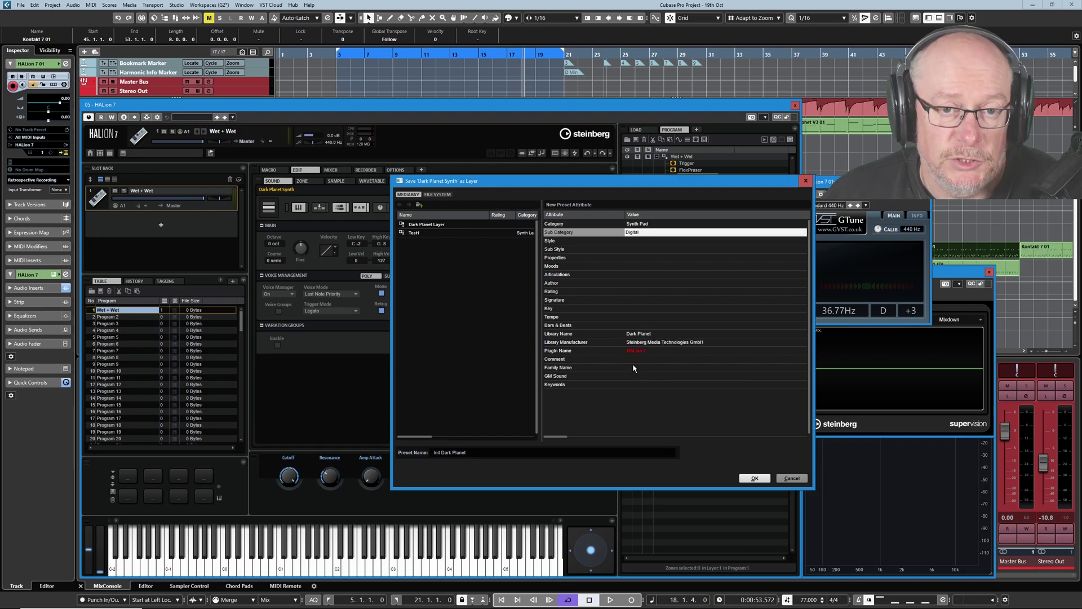
pyautogui.click(754, 479)
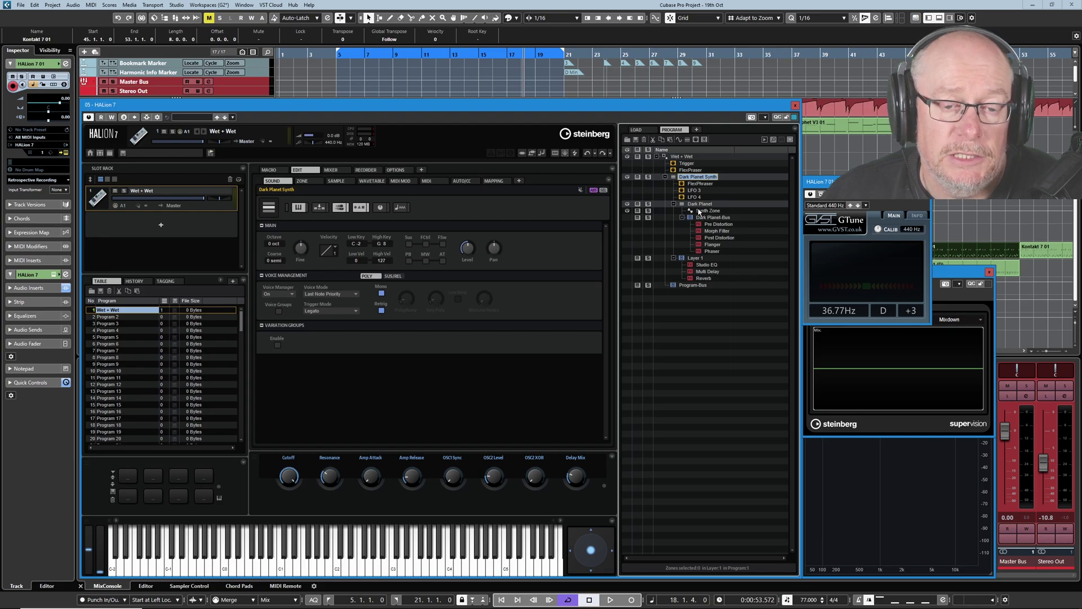
# Search the browser for 'big', load Big Dirty Pad, and expand its whole program tree.
pyautogui.click(639, 131)
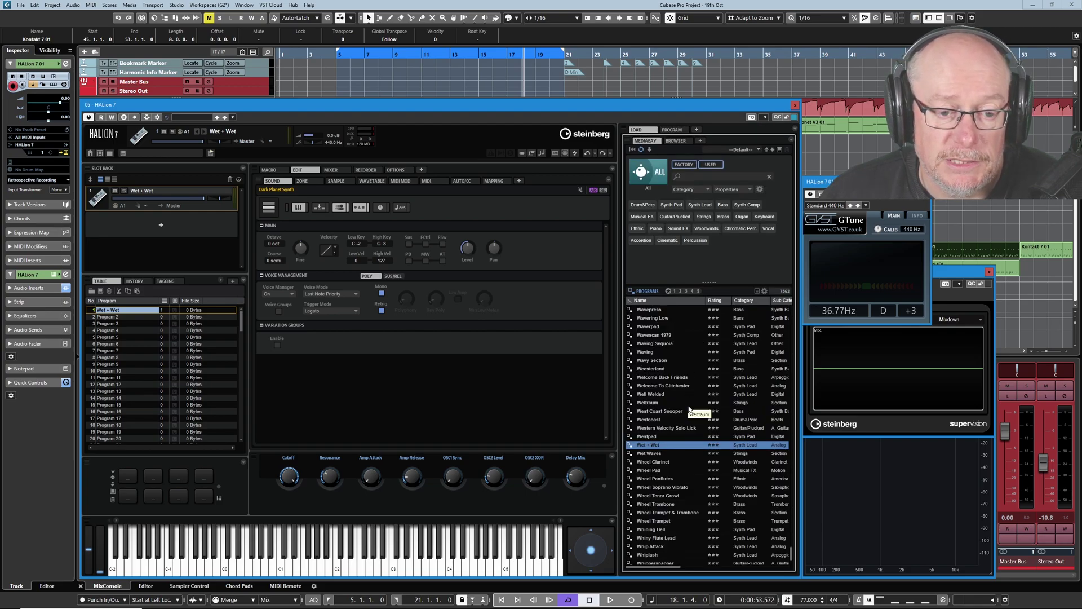
pyautogui.write('big')
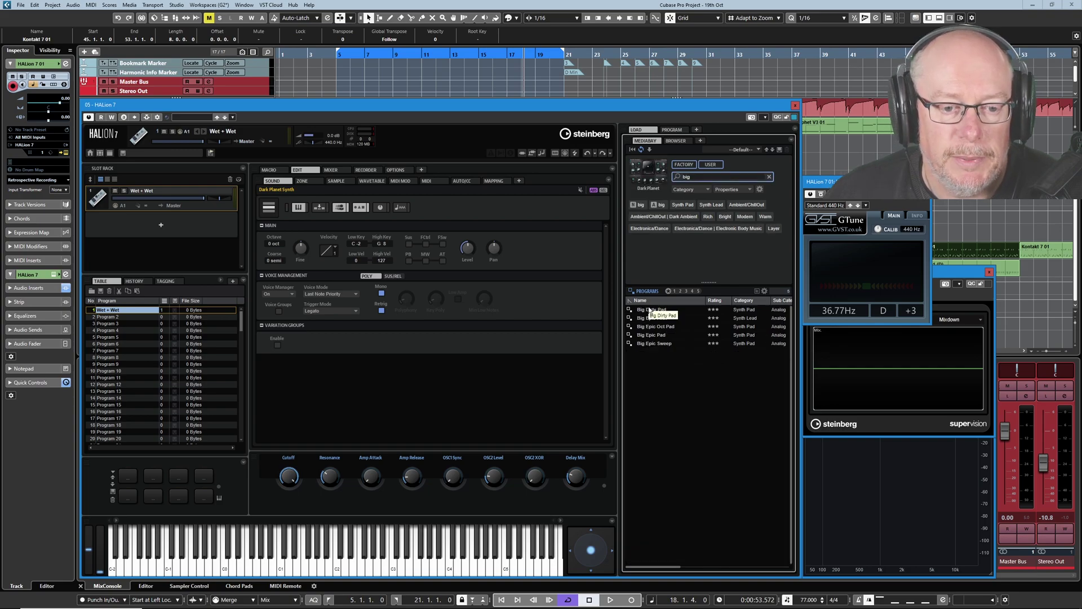
pyautogui.doubleClick(649, 310)
pyautogui.click(679, 131)
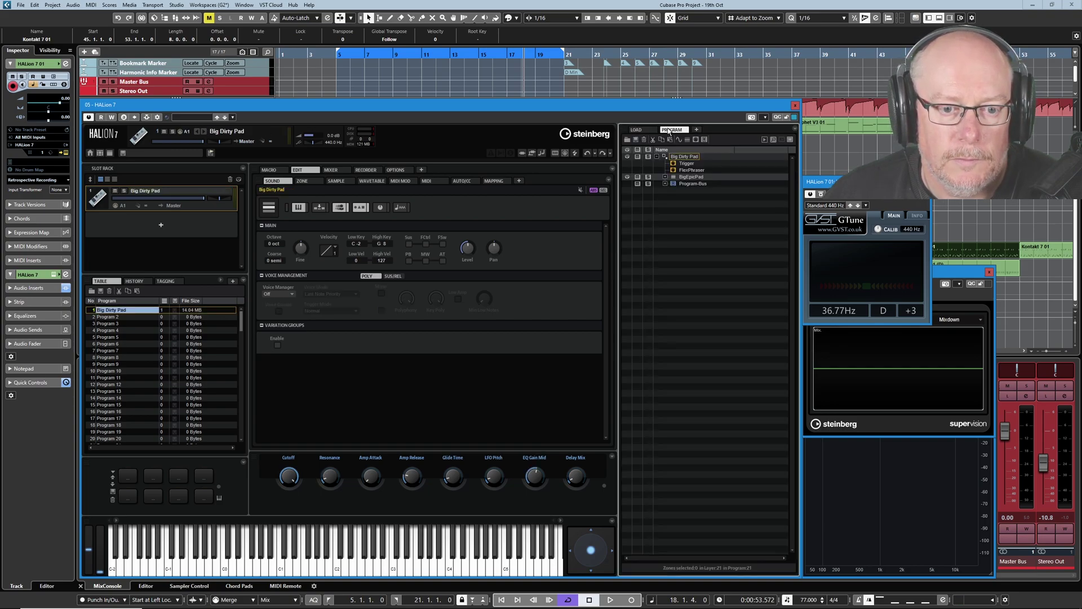
pyautogui.rightClick(676, 161)
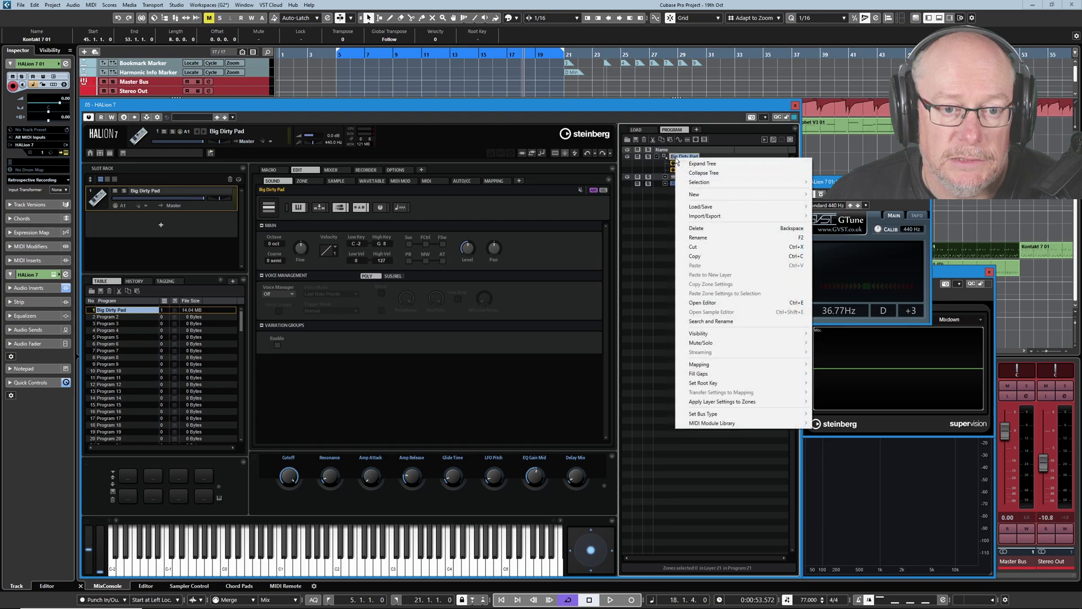
pyautogui.click(708, 163)
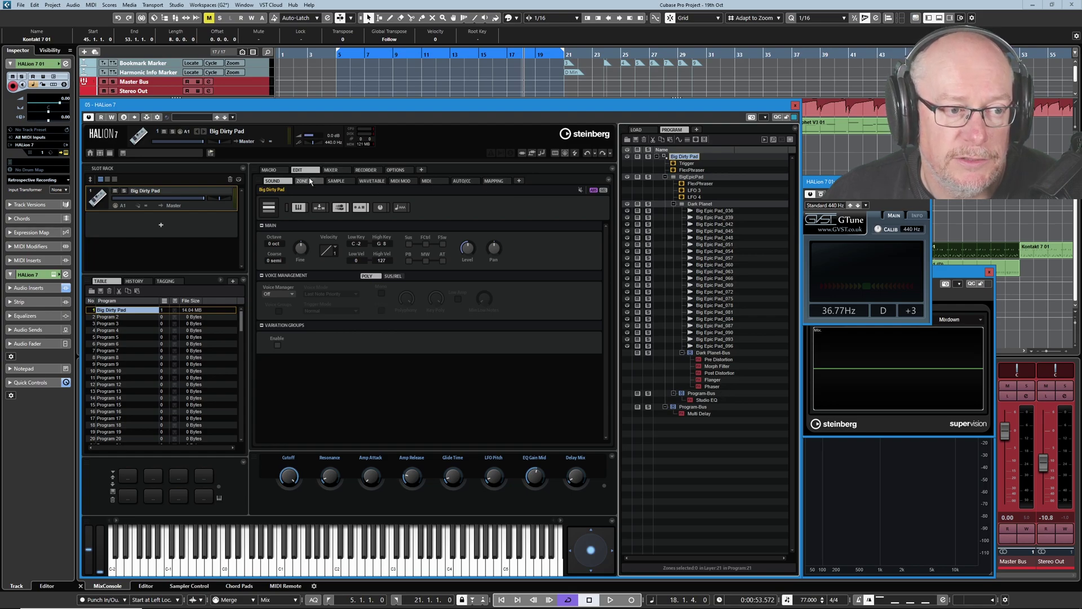
# View Big Dirty Pad's key mapping, then its zone's filter and modulation matrix settings.
pyautogui.click(494, 181)
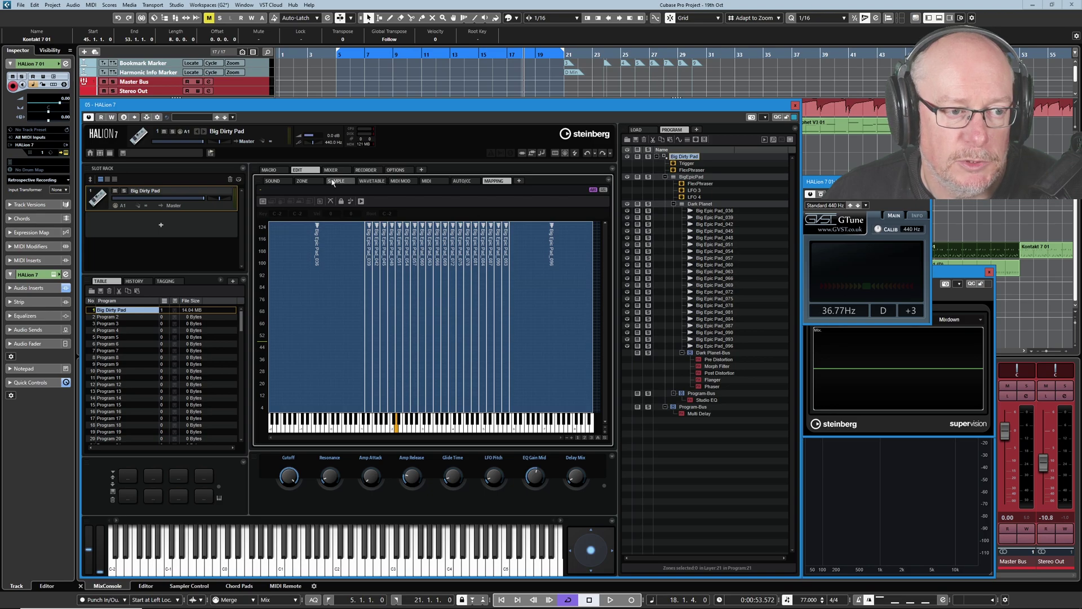
pyautogui.click(302, 181)
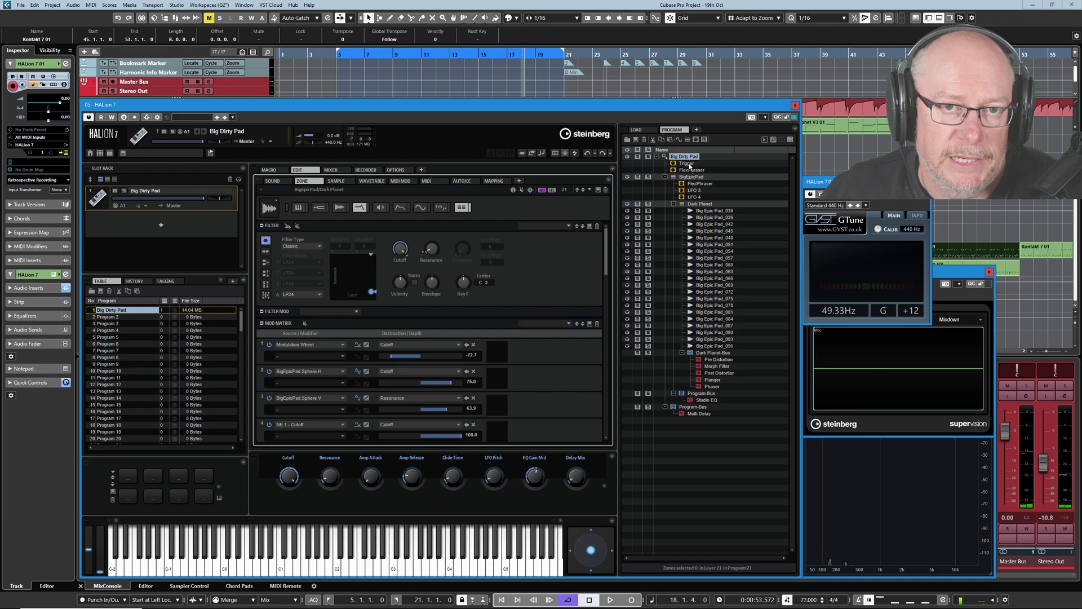
# Load Crude Carrier from the 'crude' results and expand its whole program tree.
pyautogui.click(637, 129)
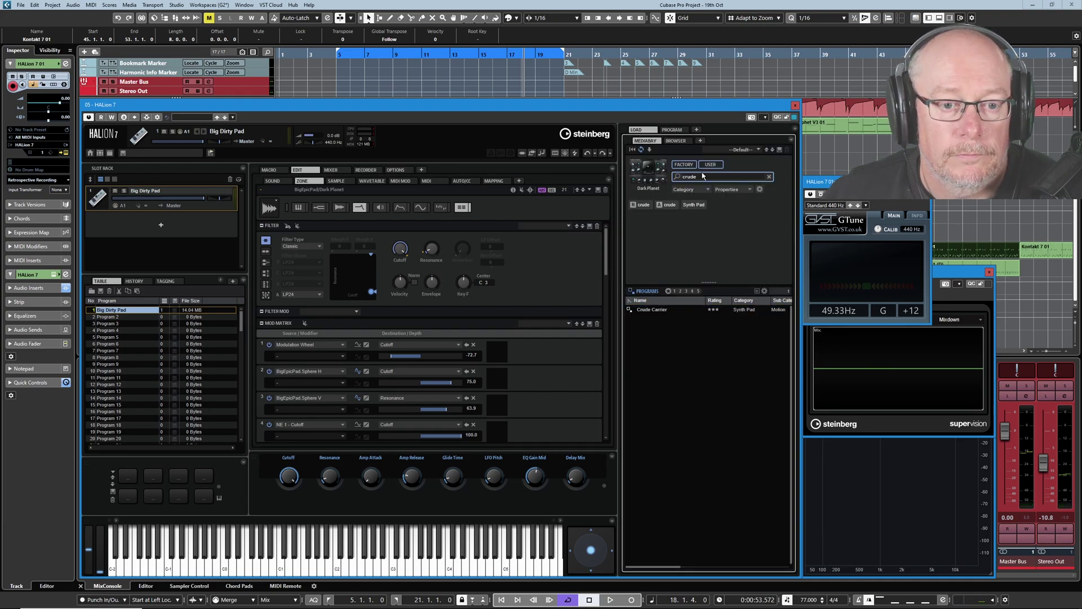
pyautogui.doubleClick(651, 310)
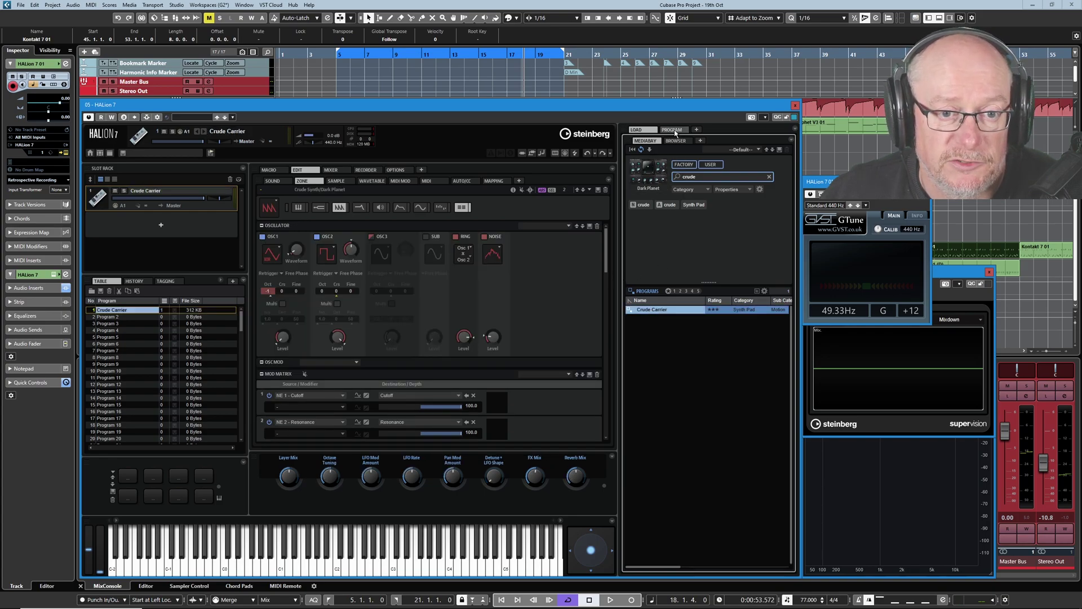
pyautogui.click(672, 132)
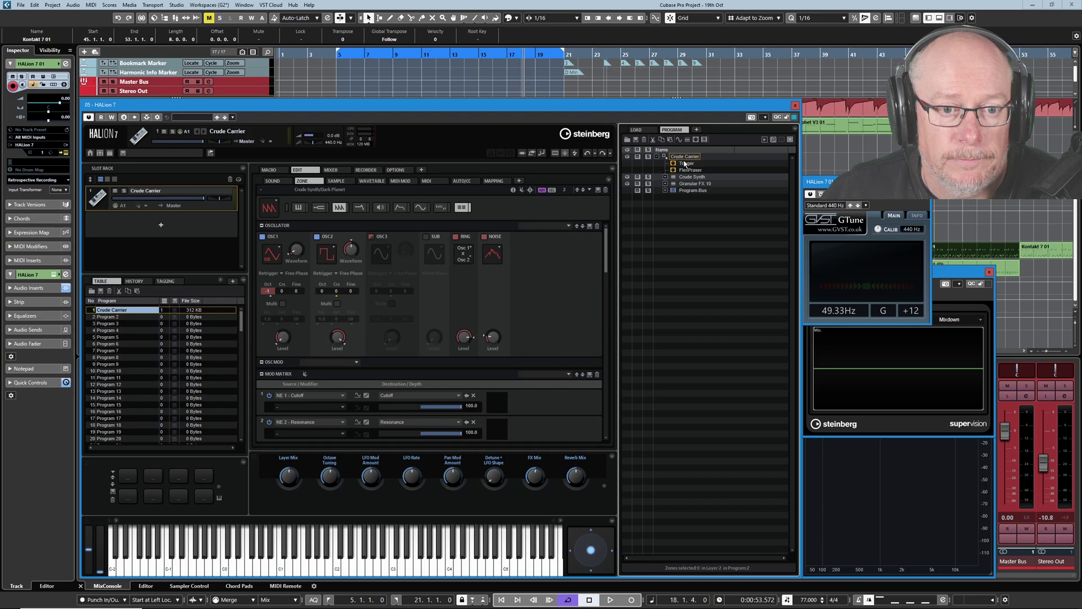
pyautogui.rightClick(684, 157)
pyautogui.click(709, 163)
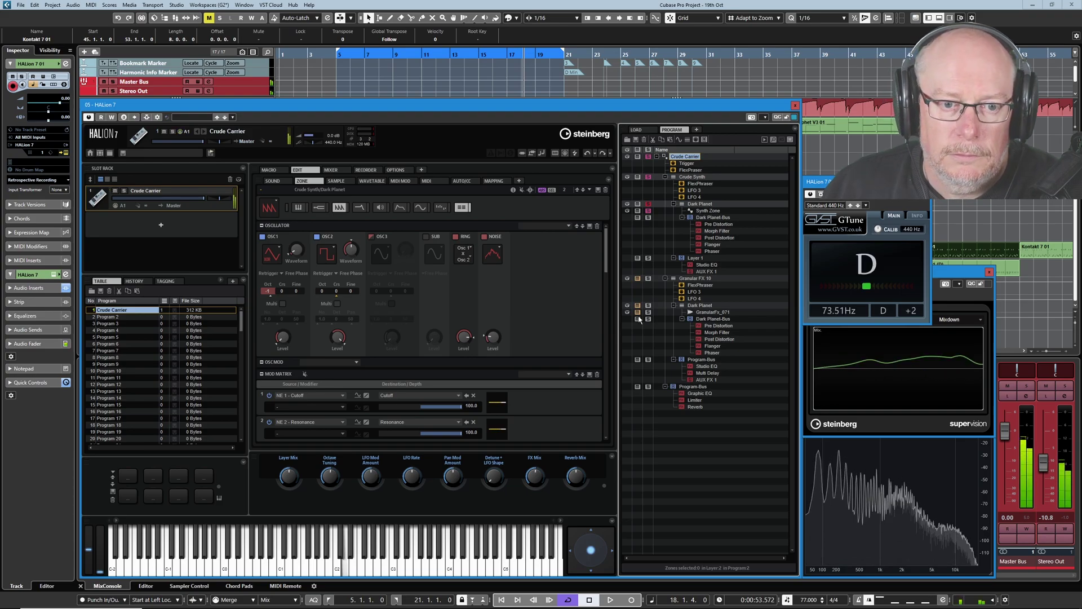
pyautogui.click(648, 204)
# Select the Dark Planet layer under Granular FX 10 in the Crude Carrier tree.
pyautogui.click(699, 306)
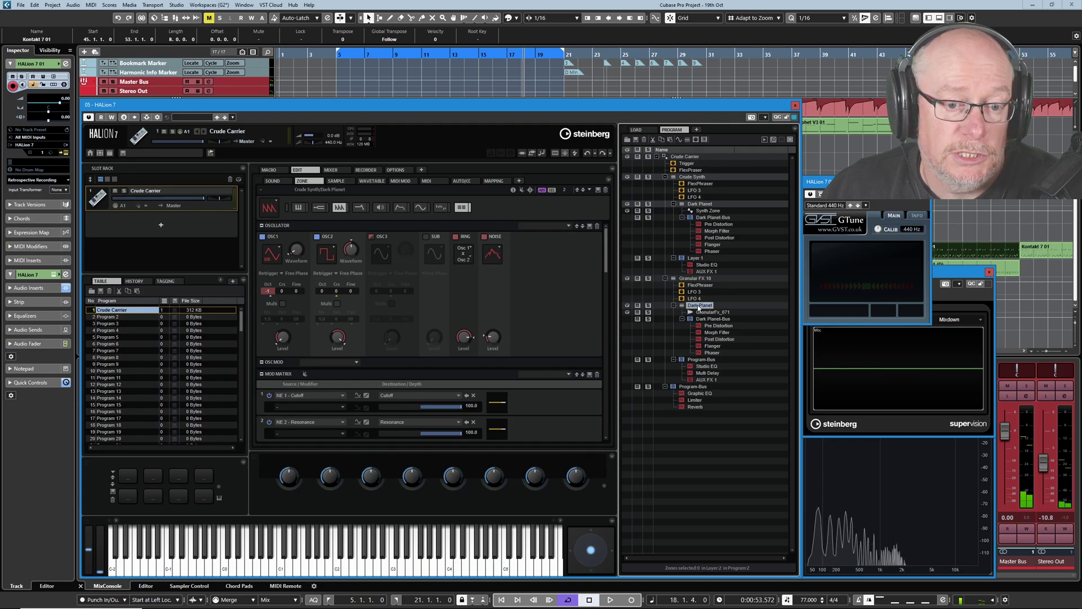